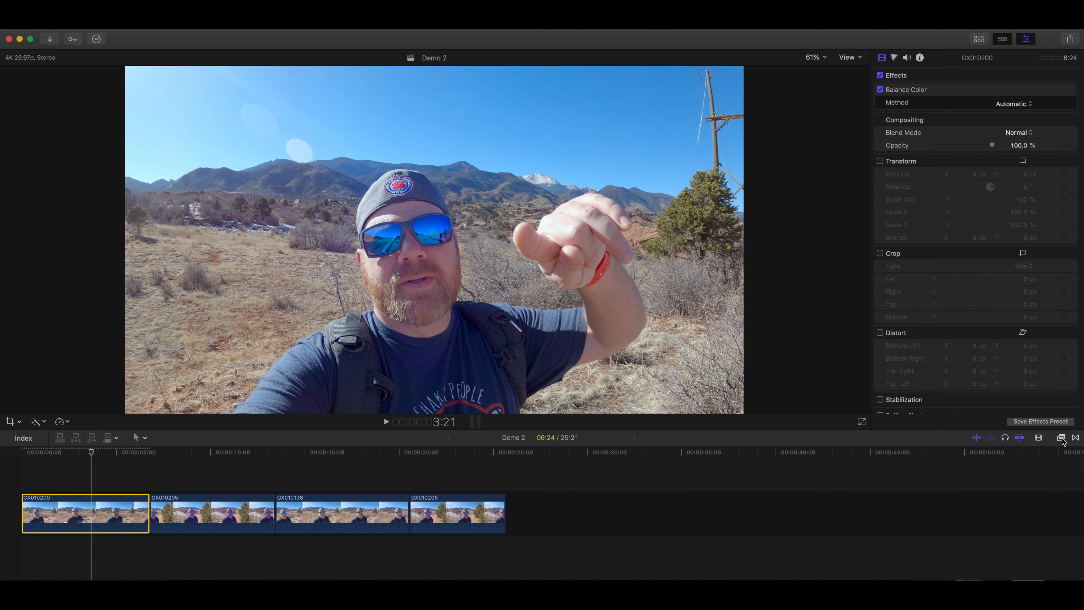
Apply the Vibrancy effect from the Basics category to clip GX010200
left_click(1061, 438)
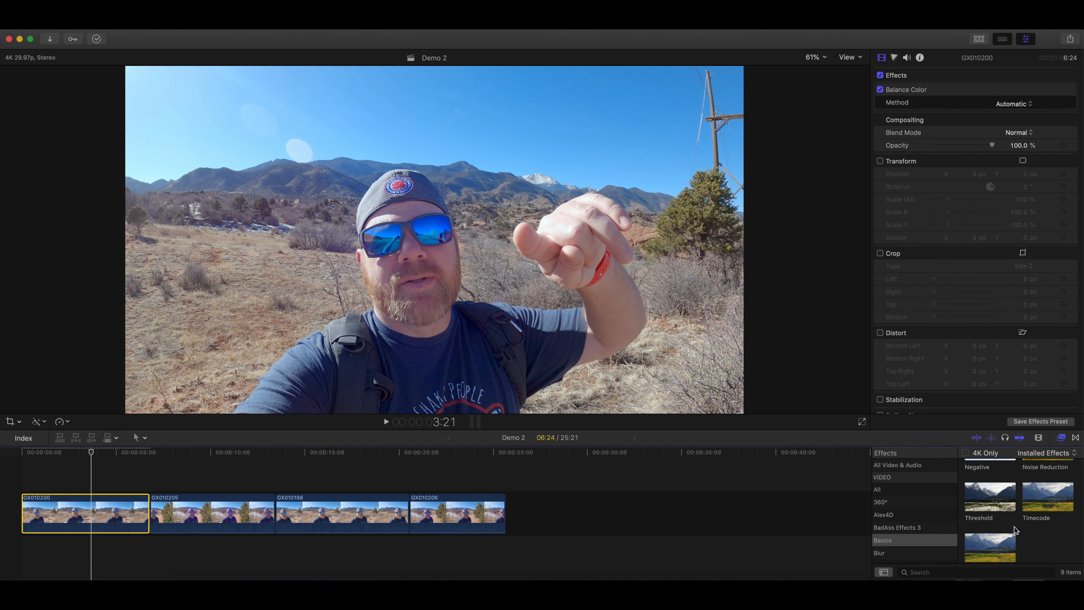
scroll(1015, 530, "down", 1)
left_click_drag(993, 534, 115, 524)
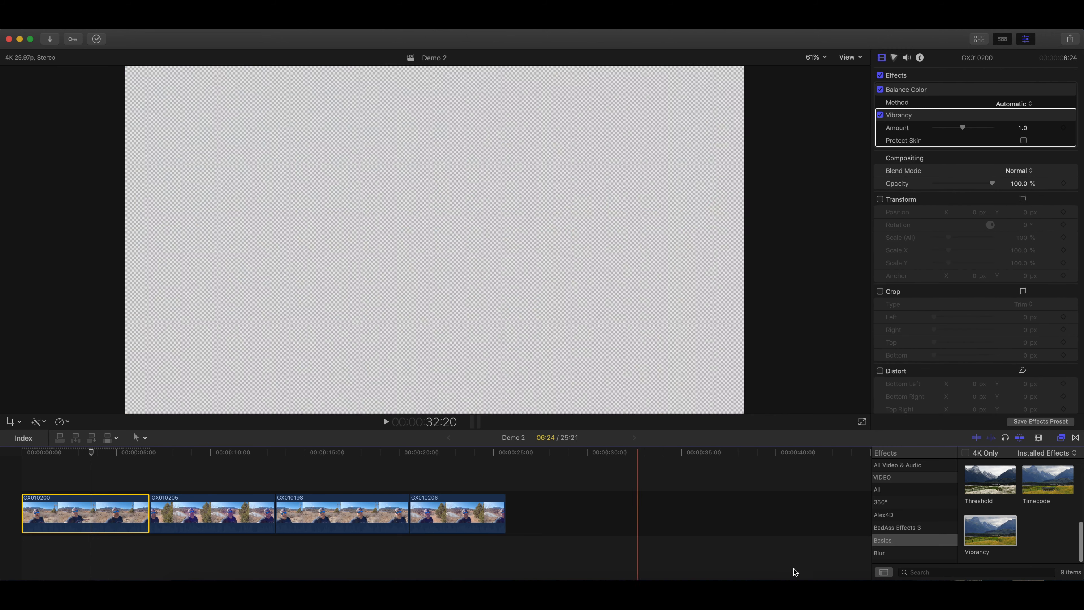
Search all effects for "sharpe" and apply the Sharpen effect to clip GX010200
left_click(913, 489)
left_click(938, 571)
type("s")
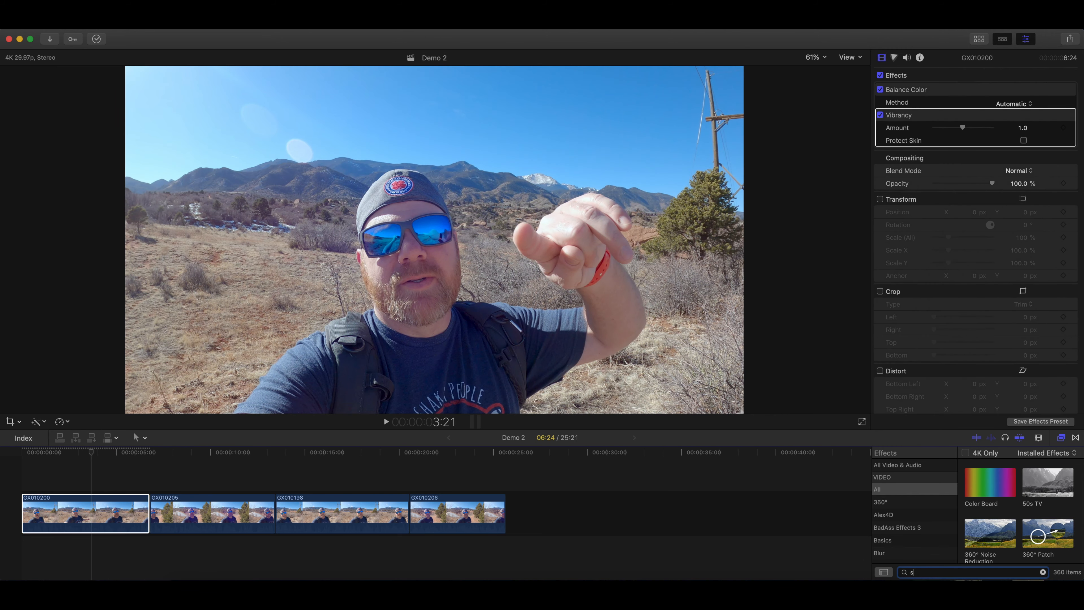
type("harpe")
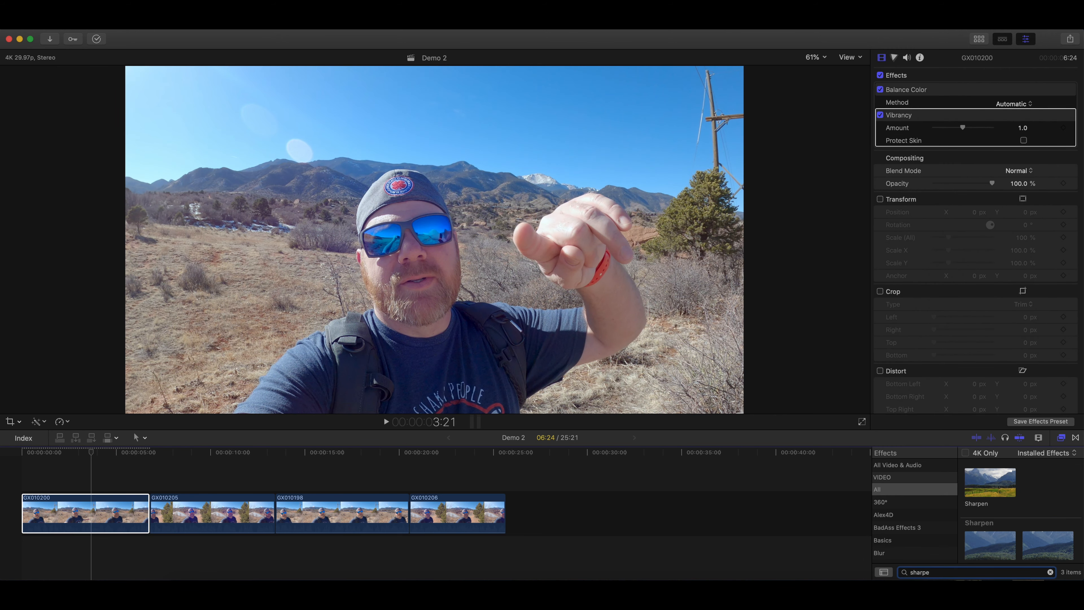
left_click_drag(1013, 499, 132, 528)
Search the effects for "crisp" and apply the Crisp Contrast effect to clip GX010200
double_click(941, 573)
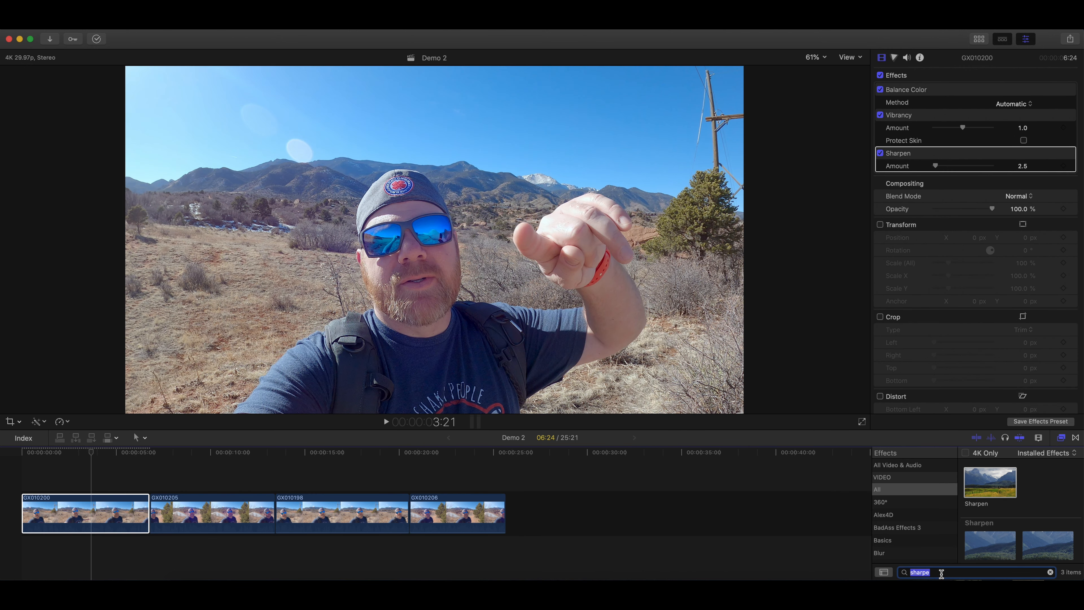
key("BackSpace")
type("cr")
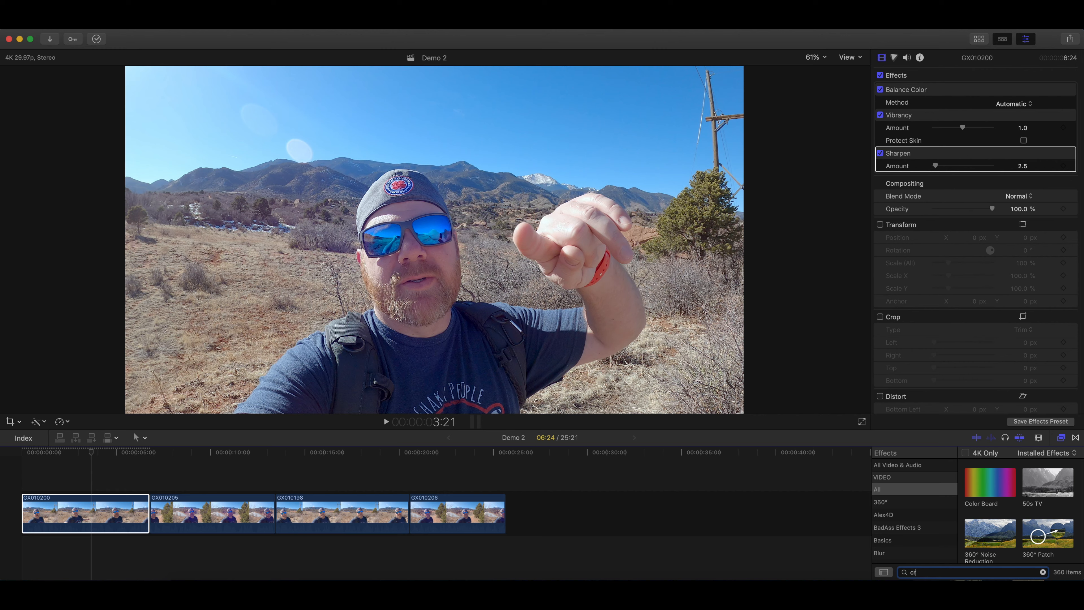
type("is")
left_click_drag(989, 483, 109, 526)
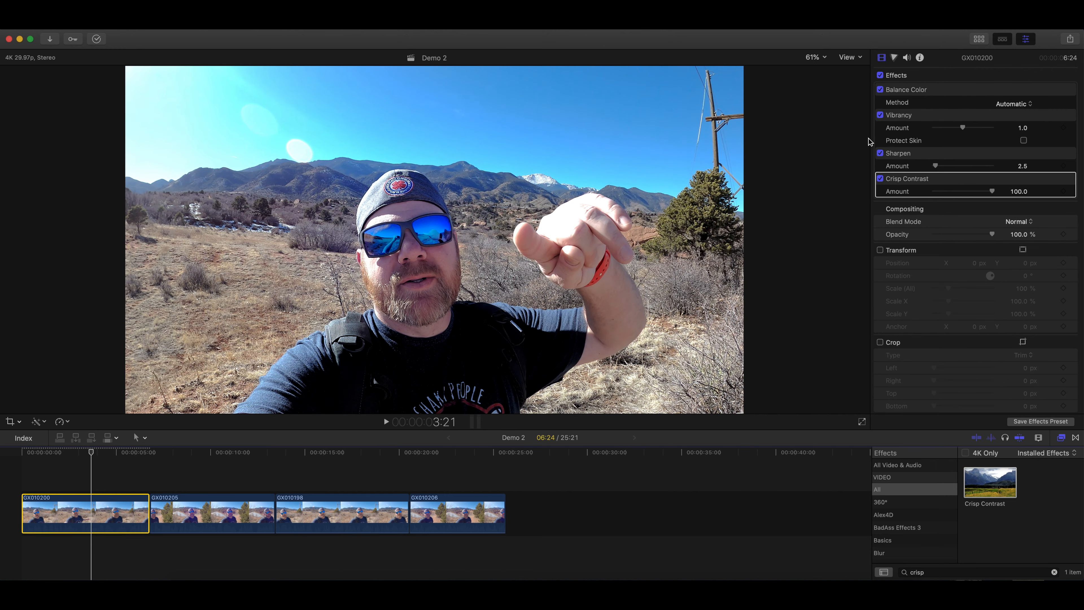
Add a Color Wheels correction to clip GX010200, then clear the effects search and hide the effects browser
left_click(895, 58)
left_click(918, 76)
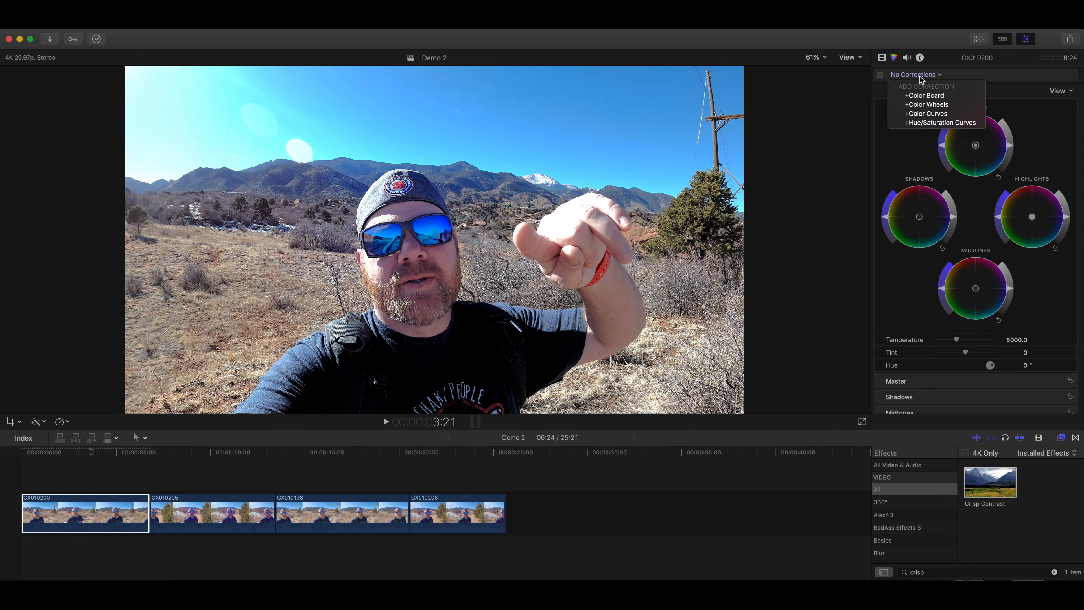
left_click(919, 105)
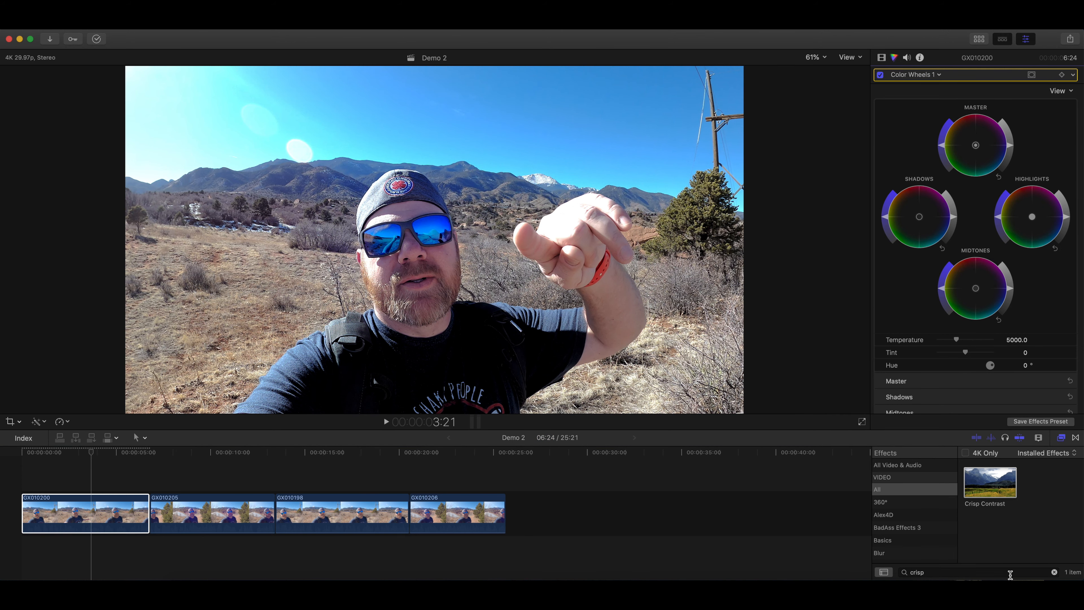
left_click(1054, 573)
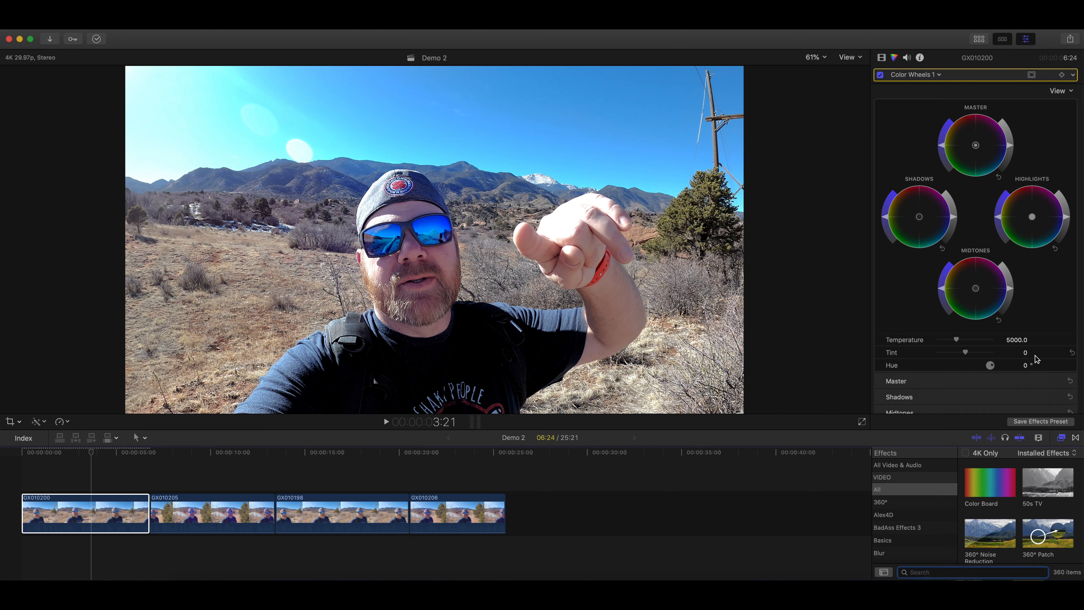
left_click(1062, 438)
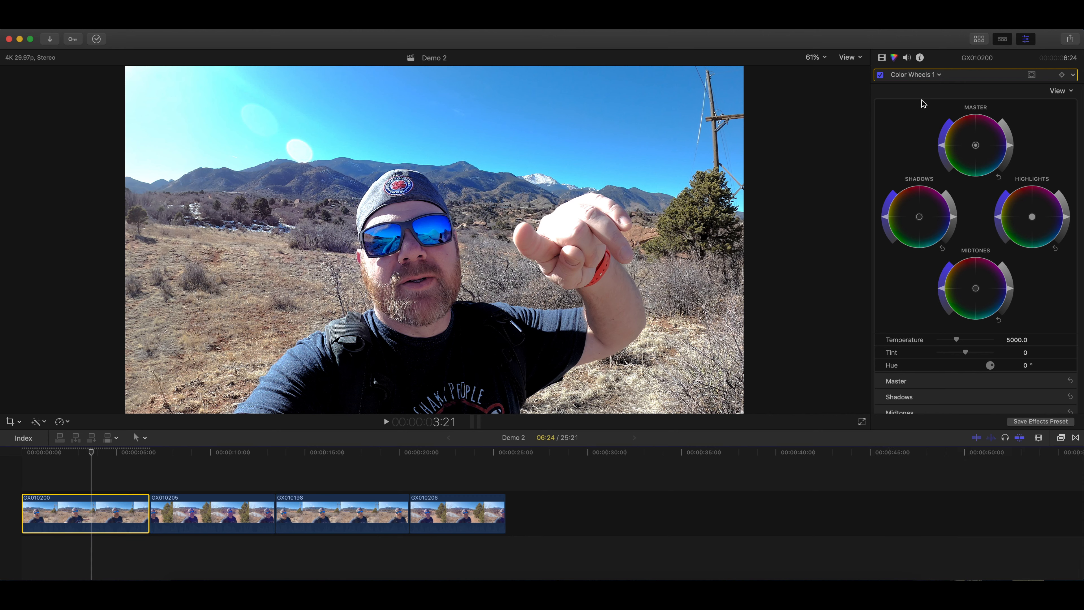
Set the Crisp Contrast and Sharpen amounts of clip GX010200 to 0
left_click(881, 57)
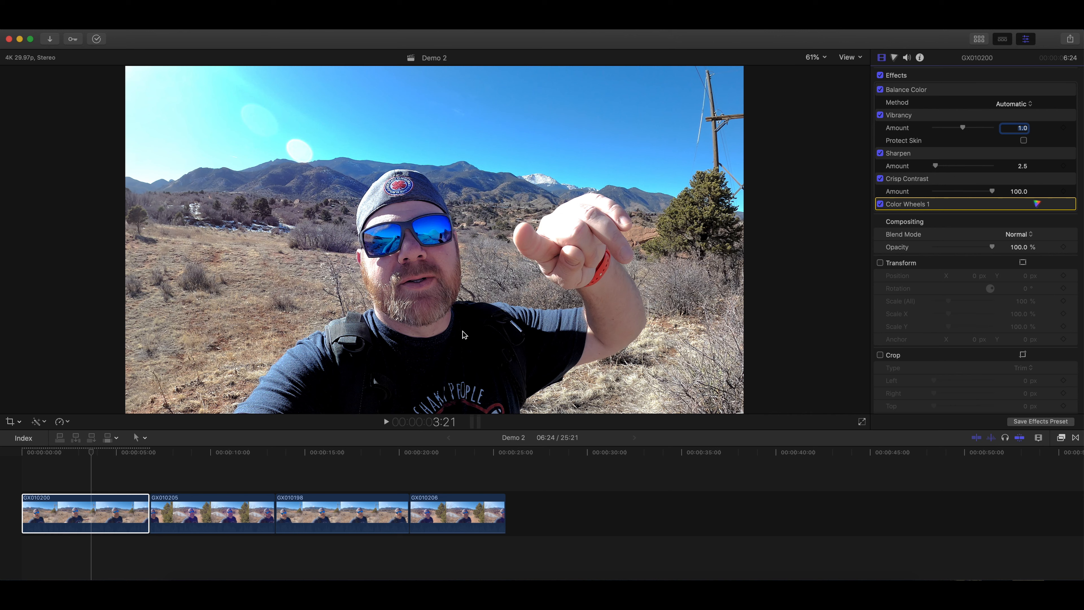
left_click(73, 513)
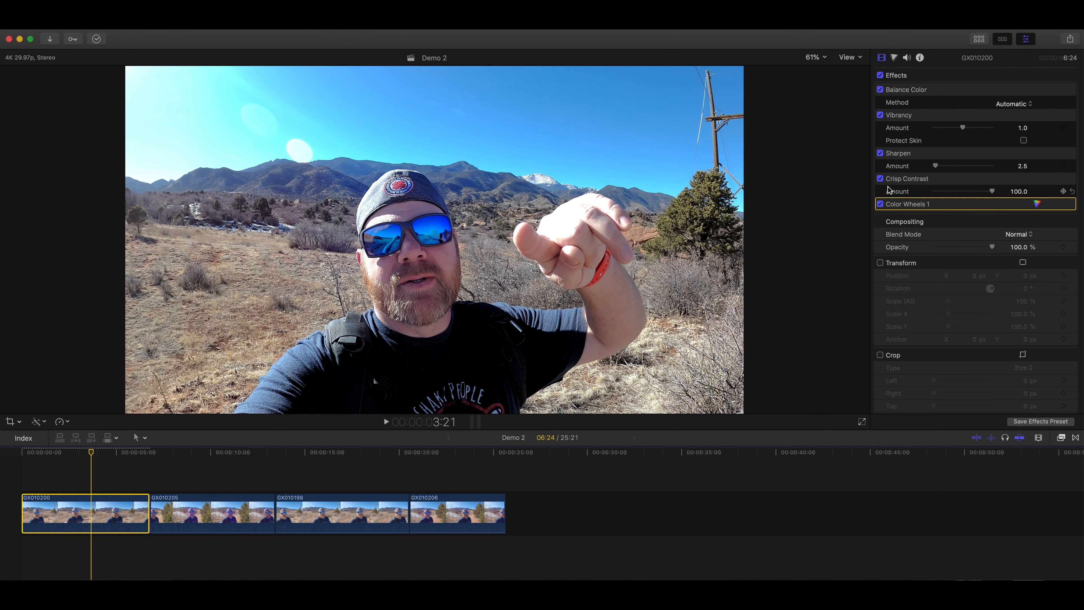
left_click_drag(991, 190, 933, 166)
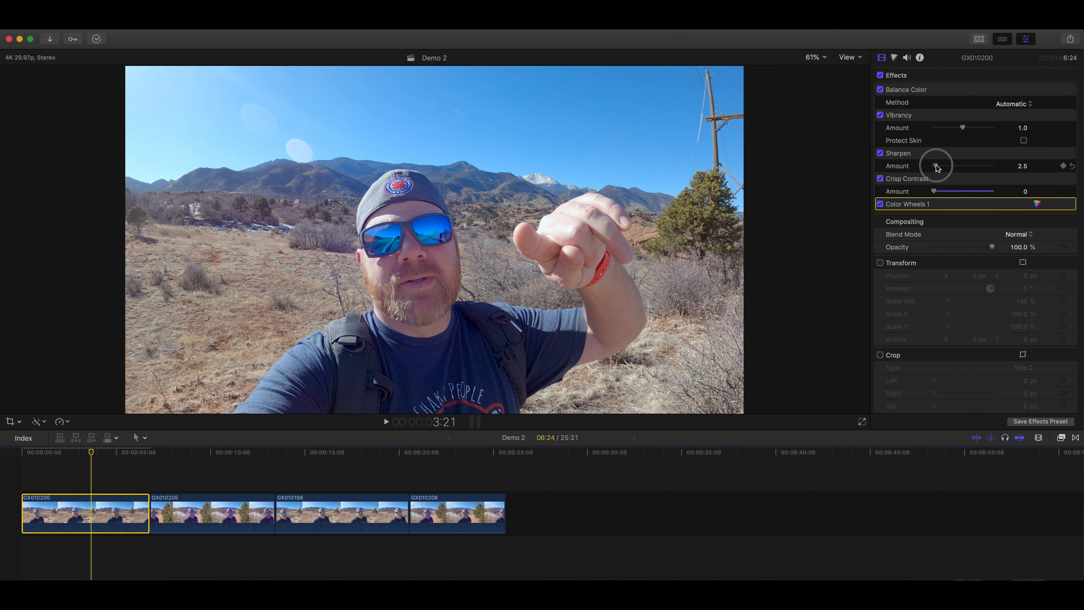
Save the clip's effects as a preset named "Start here" in the Basics category
left_click(1024, 421)
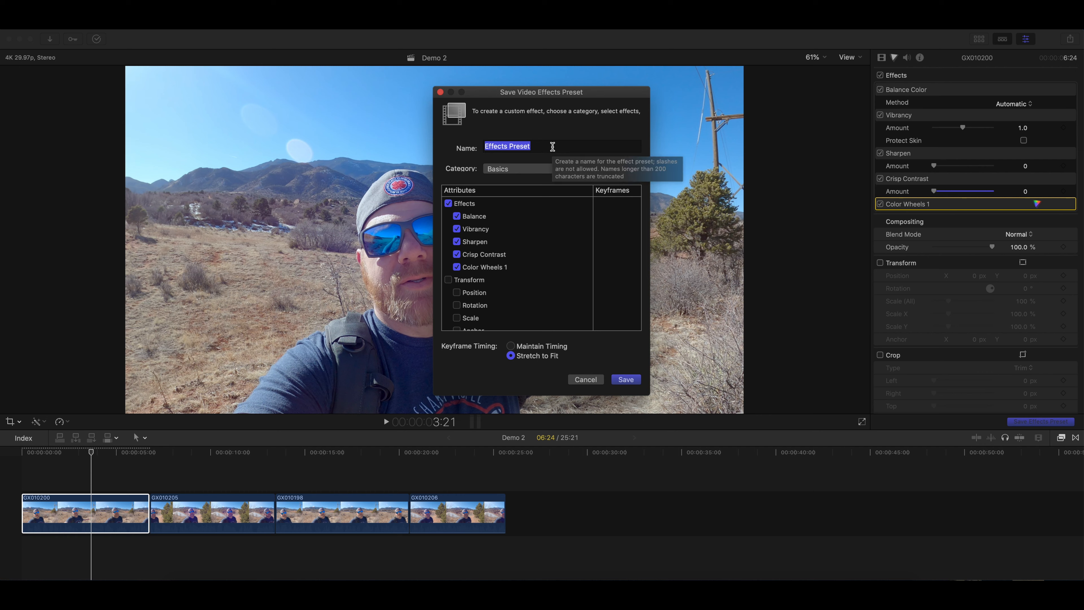
type("Start here")
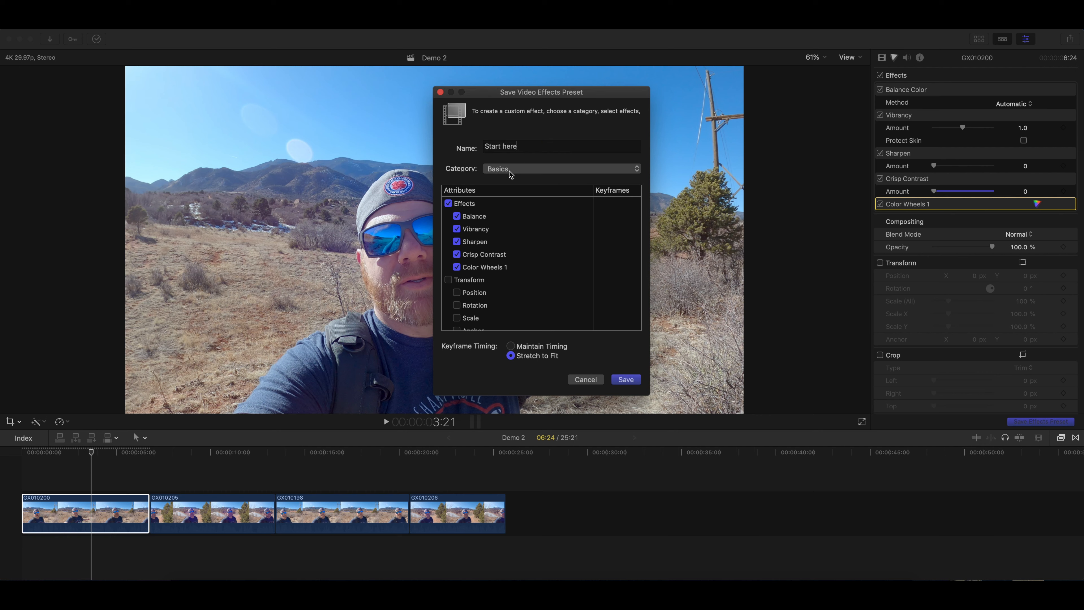
left_click(628, 382)
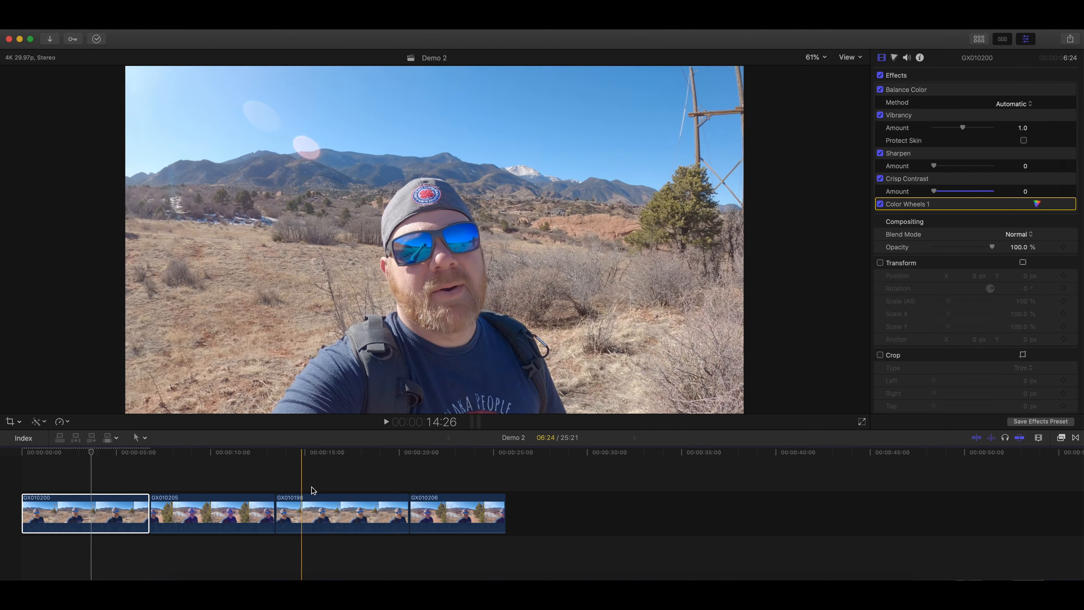
Locate the "Start here" preset in the Basics category of the effects browser
left_click(1061, 437)
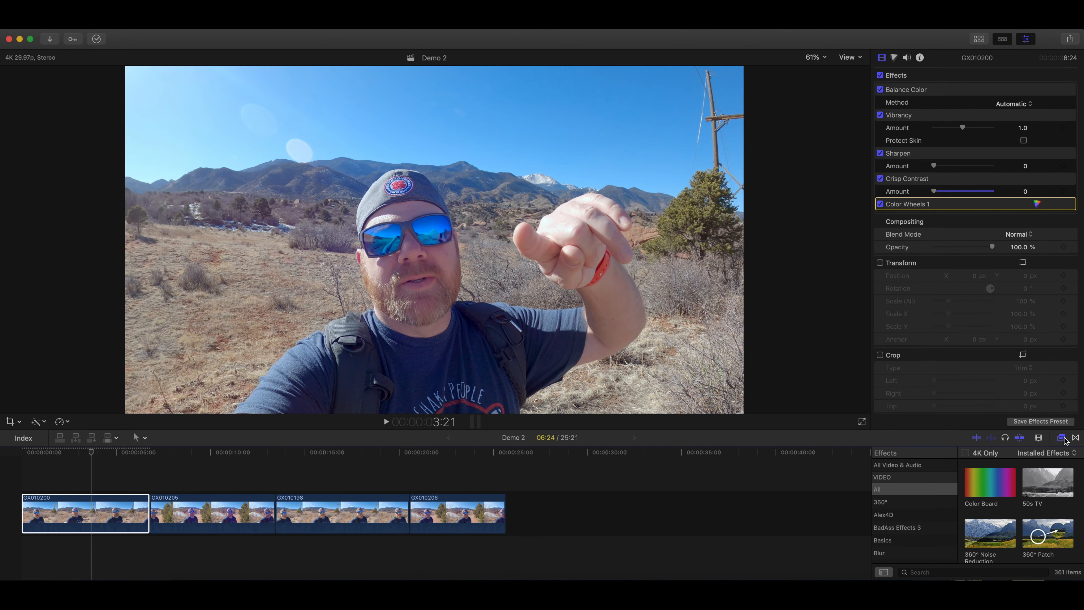
scroll(885, 513, "down", 2)
left_click(886, 494)
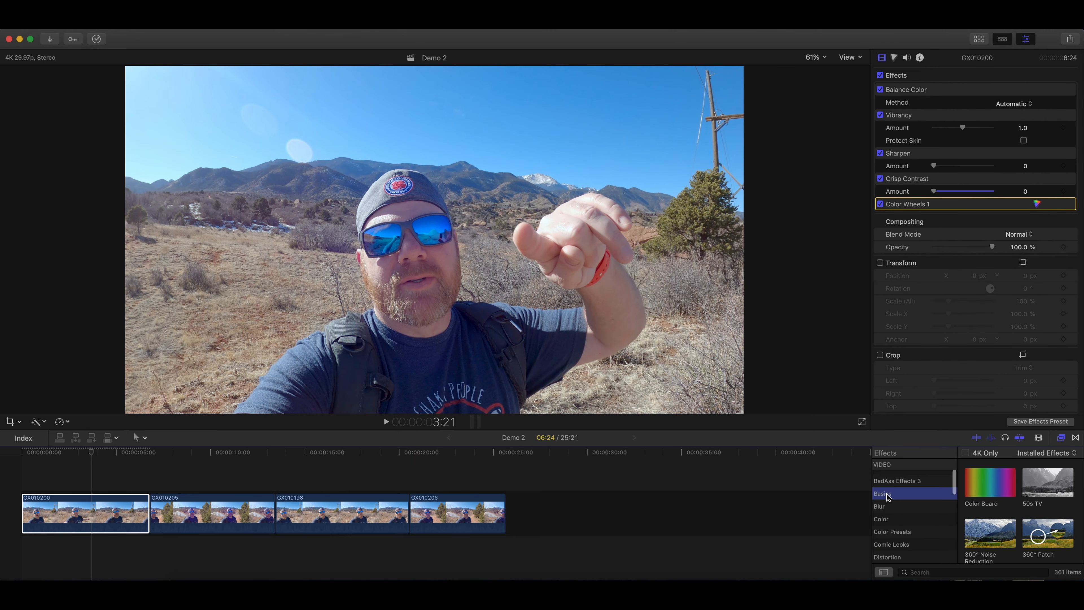
scroll(1019, 525, "down", 5)
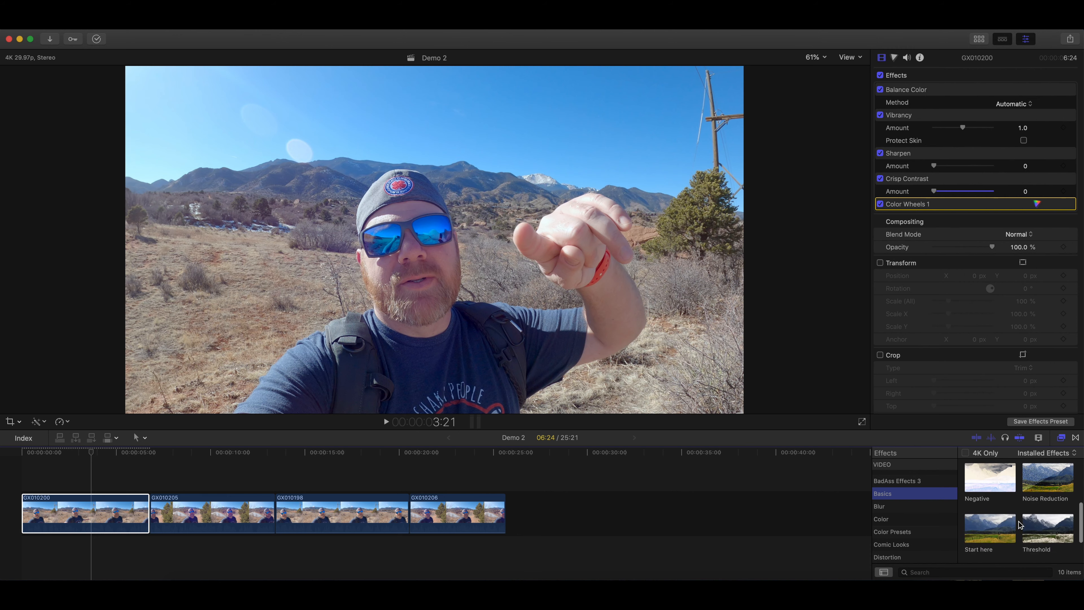
left_click(1002, 529)
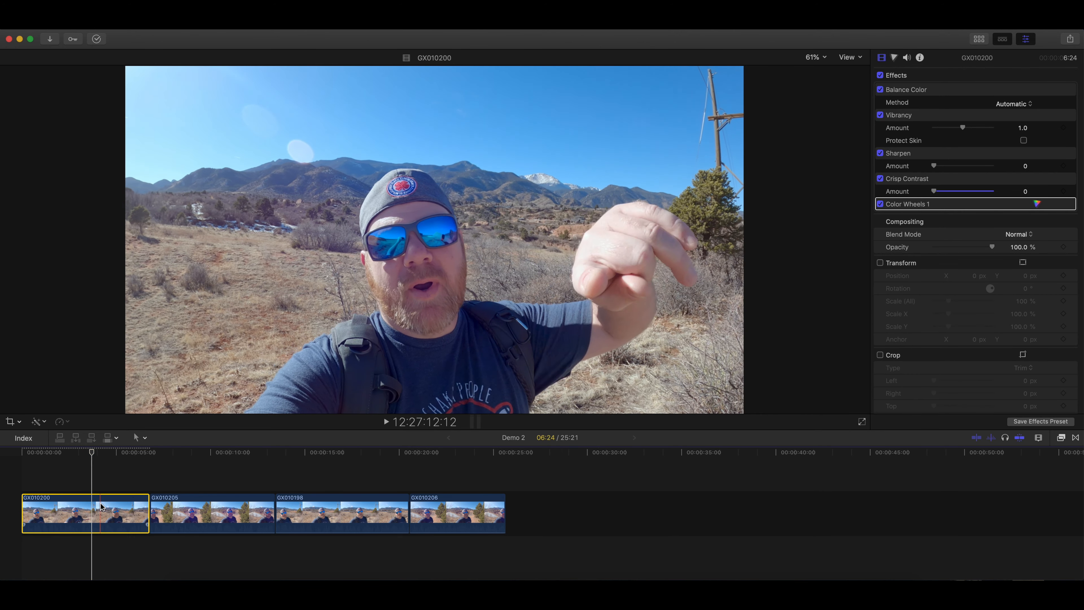
Display the video scopes and slightly lower the shadows and midtones brightness in the clip's color wheels
left_click(838, 57)
left_click(850, 75)
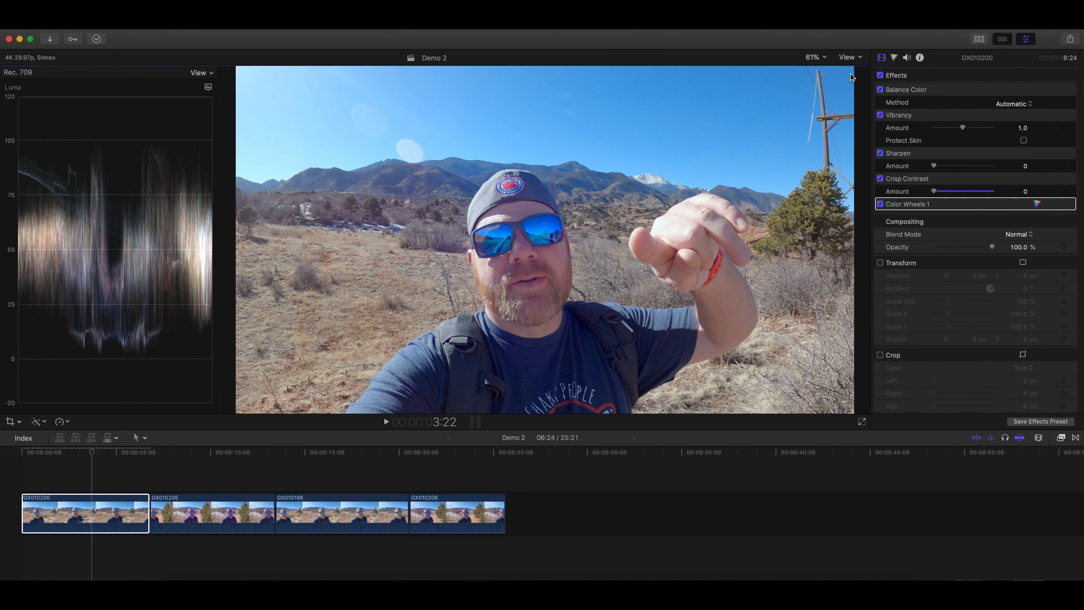
left_click(1037, 204)
left_click_drag(954, 217, 952, 227)
left_click_drag(1010, 288, 1006, 302)
left_click(881, 57)
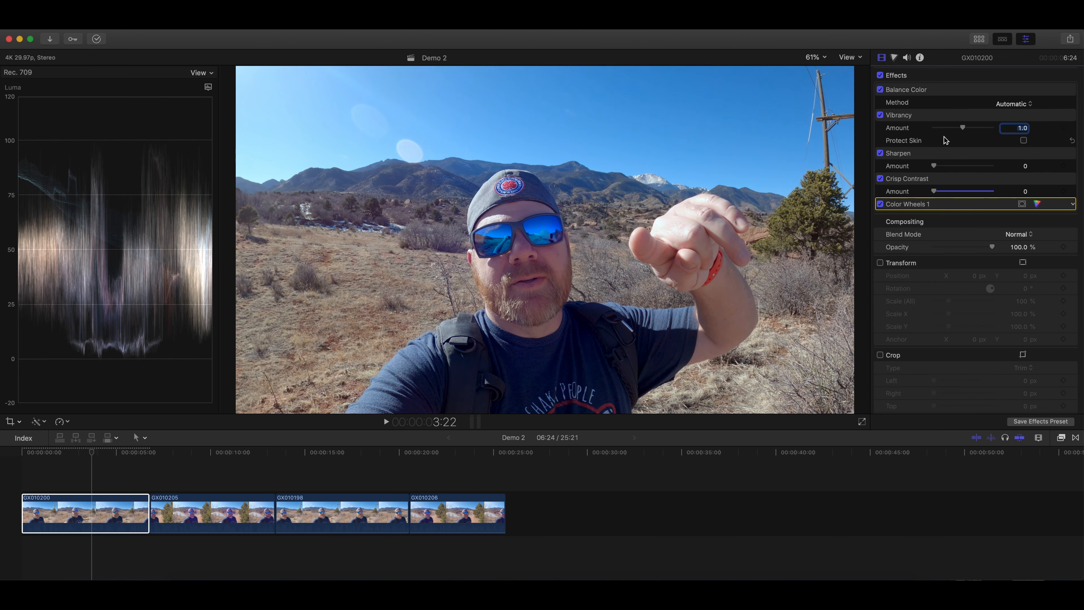
Raise Vibrancy slightly, set Sharpen to 2.5 and Crisp Contrast to 10, comparing the clip with Crisp Contrast off and on
left_click_drag(963, 127, 966, 127)
left_click(1018, 167)
left_click_drag(933, 166, 939, 192)
left_click(1019, 191)
type("10")
key("Return")
left_click(880, 178)
left_click(879, 179)
left_click(879, 178)
left_click(880, 178)
Slightly lower the highlights brightness in the clip's color wheels
left_click(1036, 204)
left_click_drag(1064, 217, 1063, 224)
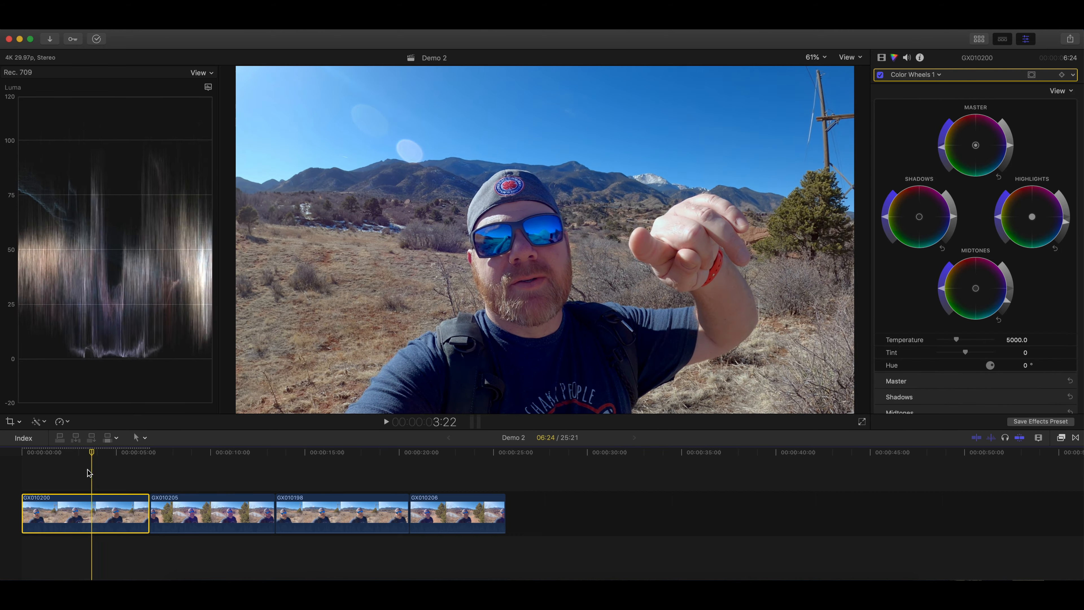
left_click(880, 58)
Compare the clip with and without Balance Color, leave it disabled, and set the Vibrancy amount to 1.15
left_click(879, 89)
left_click(879, 89)
left_click(879, 89)
left_click(879, 90)
left_click(880, 89)
left_click_drag(965, 127, 967, 127)
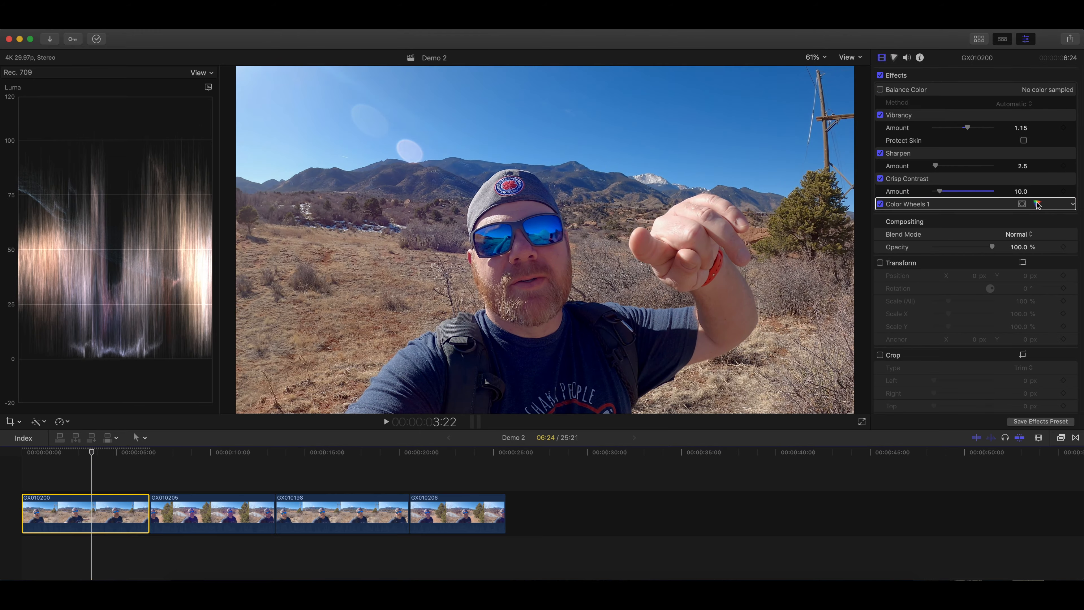
Set the color wheels' temperature to 6000 and tint to 3.0
left_click(1037, 204)
left_click(967, 353)
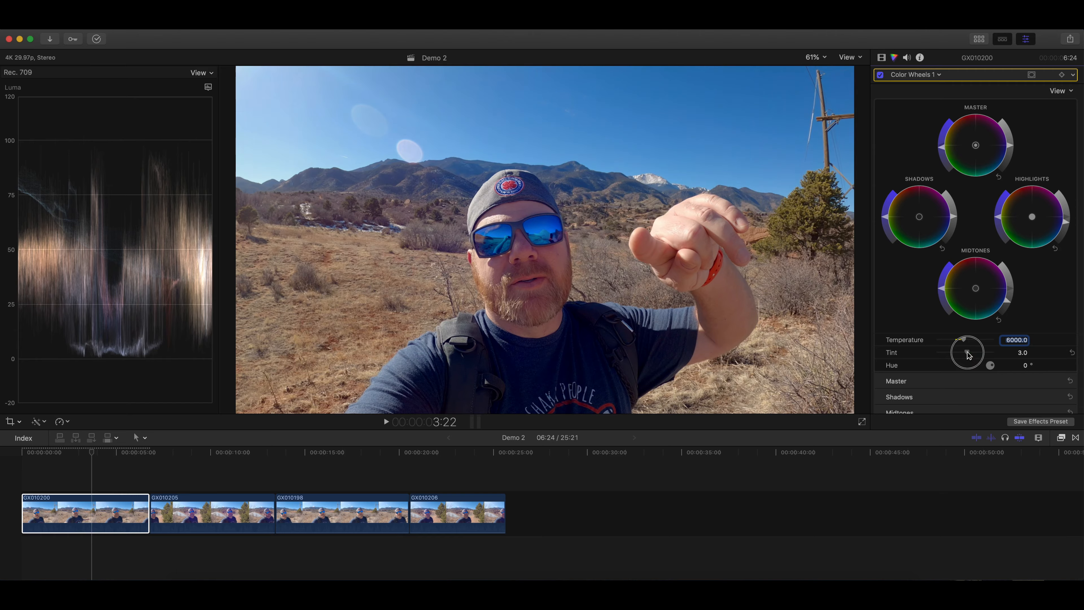
left_click(881, 57)
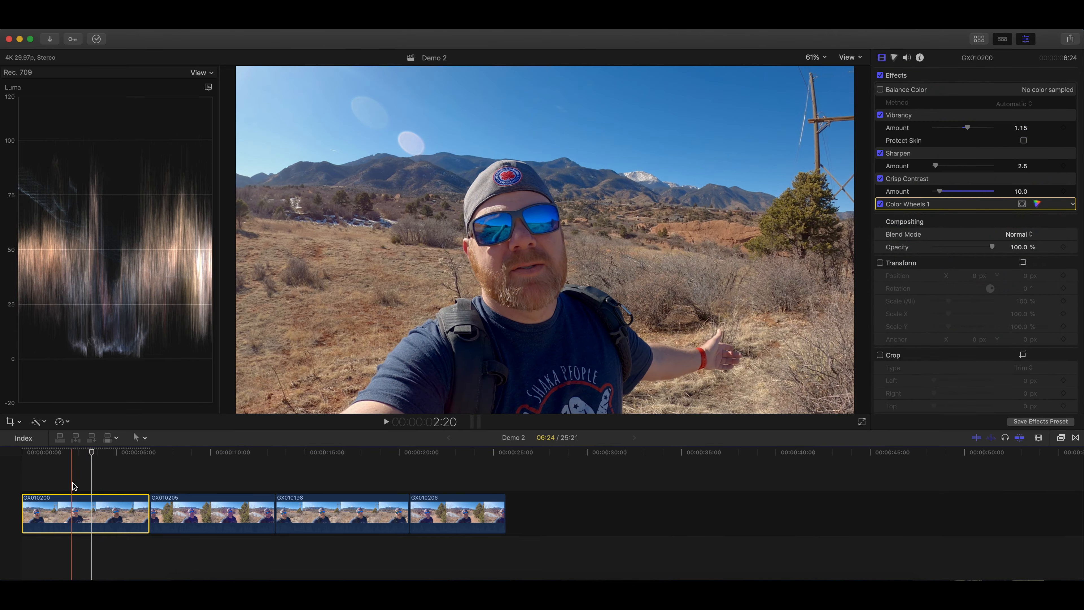
Paste GX010200's Vibrancy, Sharpen, Crisp Contrast and Color Wheels attributes onto the other three clips and review them in the timeline
key("super+c")
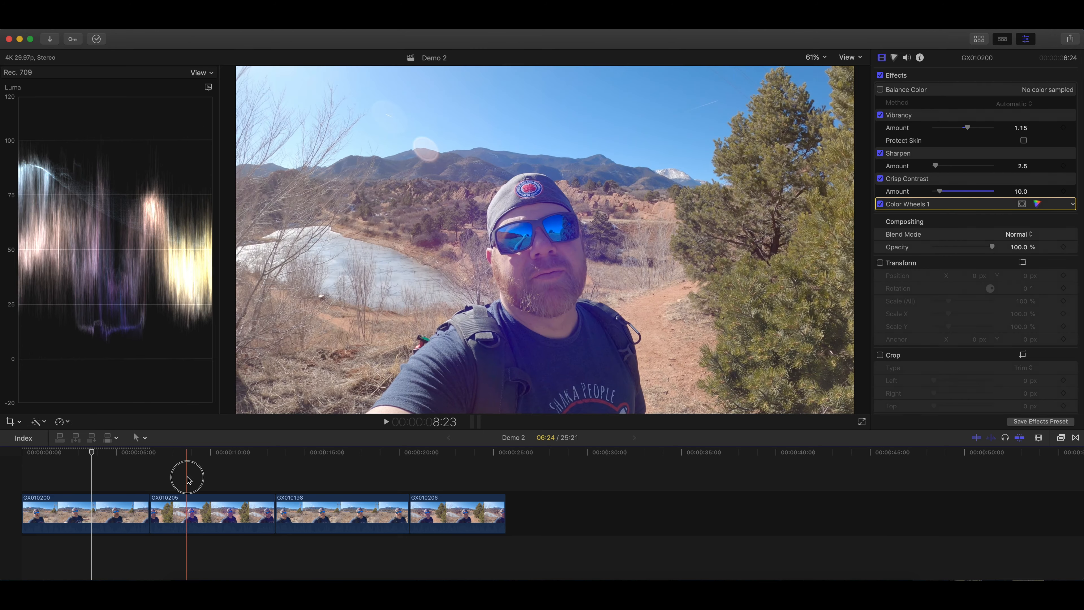
left_click_drag(187, 476, 447, 513)
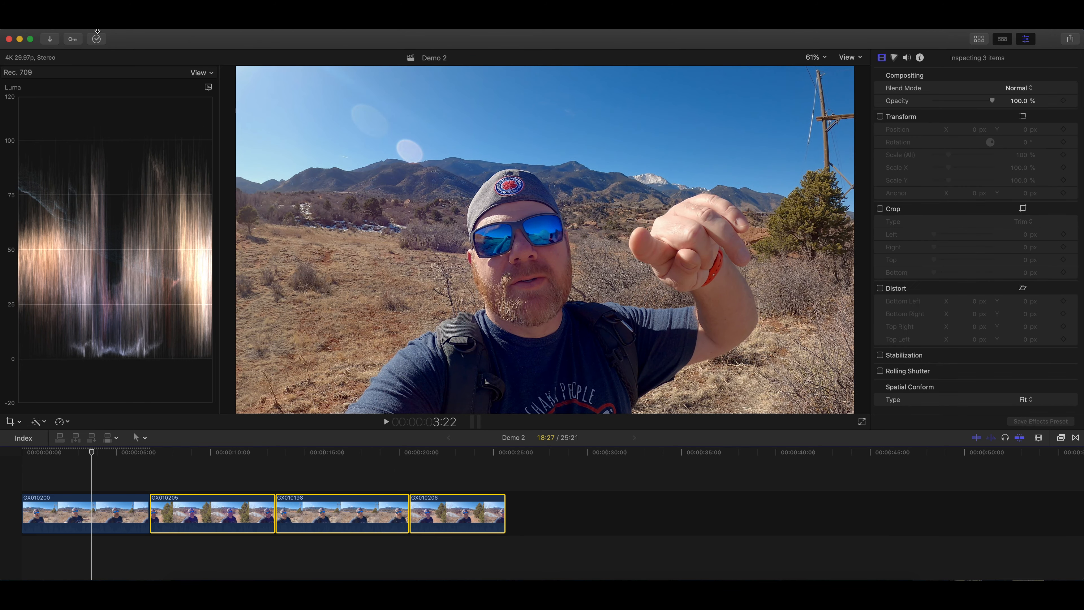
left_click(98, 33)
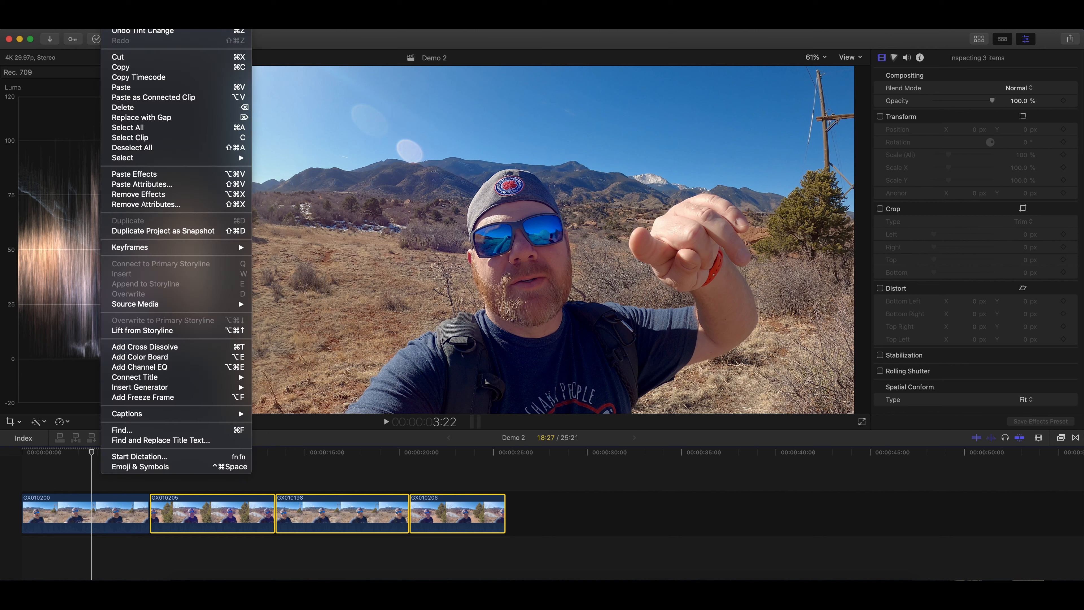
left_click(144, 186)
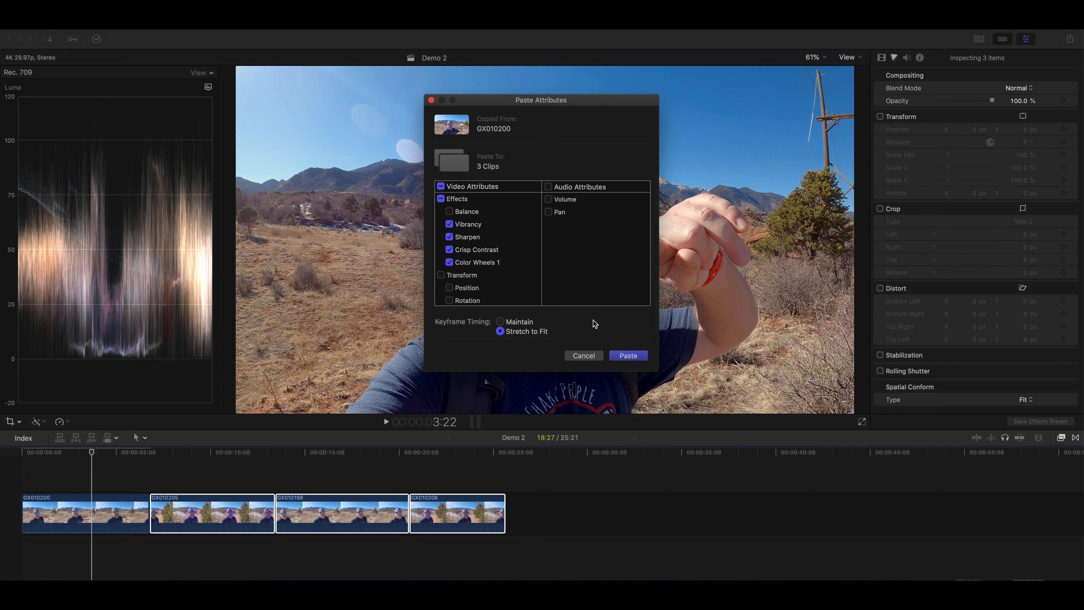
left_click(628, 355)
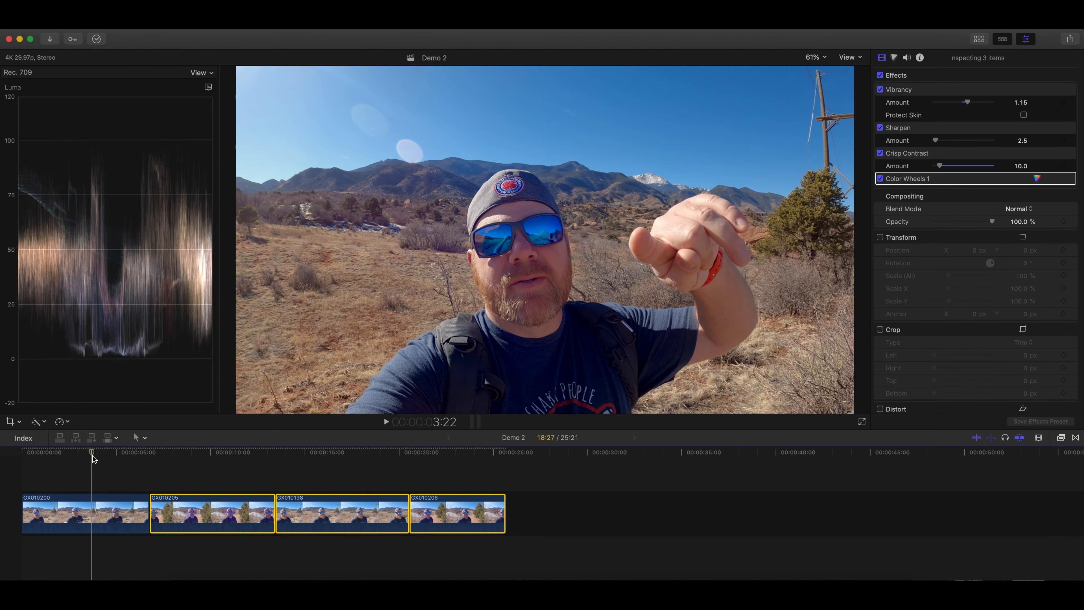
left_click_drag(93, 453, 174, 477)
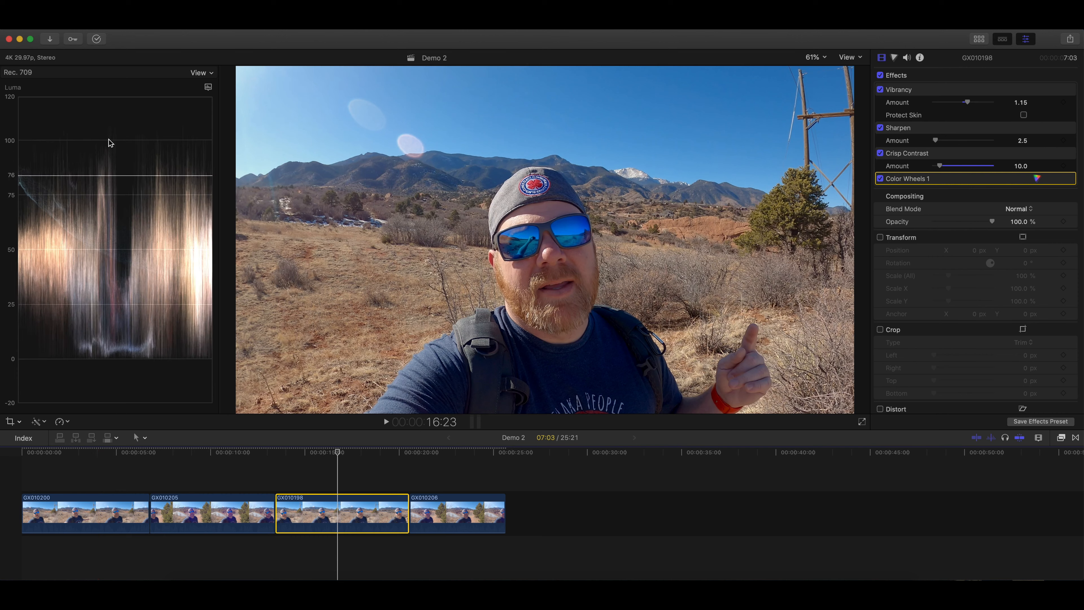
Show the media browser and select the Demo 1 project
left_click(979, 39)
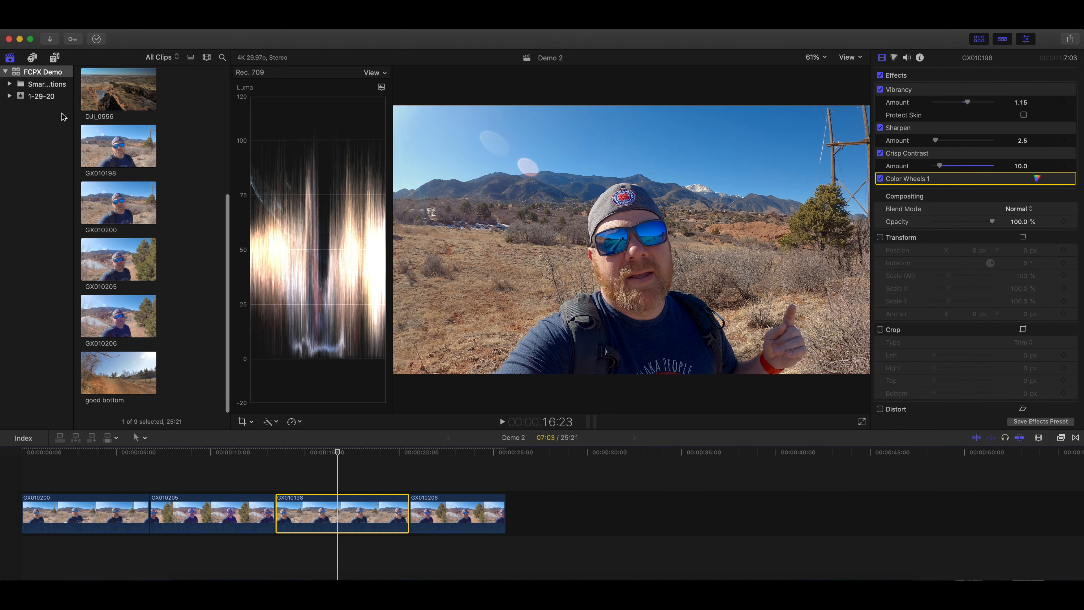
scroll(117, 120, "up", 10)
left_click(116, 124)
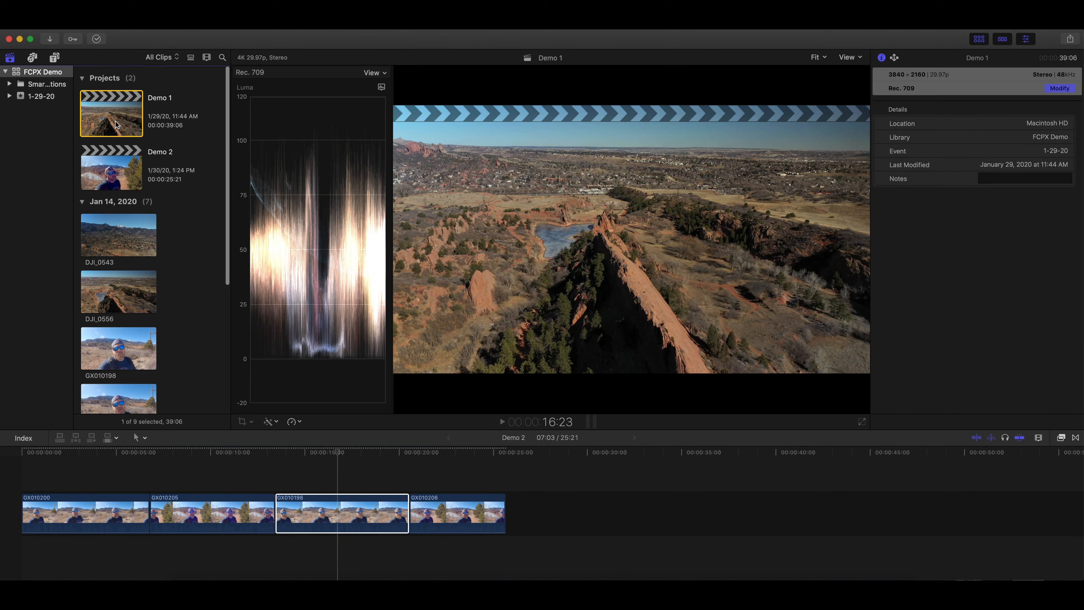
Open the Demo 1 project, add an Adjustment Layer title above its clips, and extend it to the end of the last clip
double_click(116, 124)
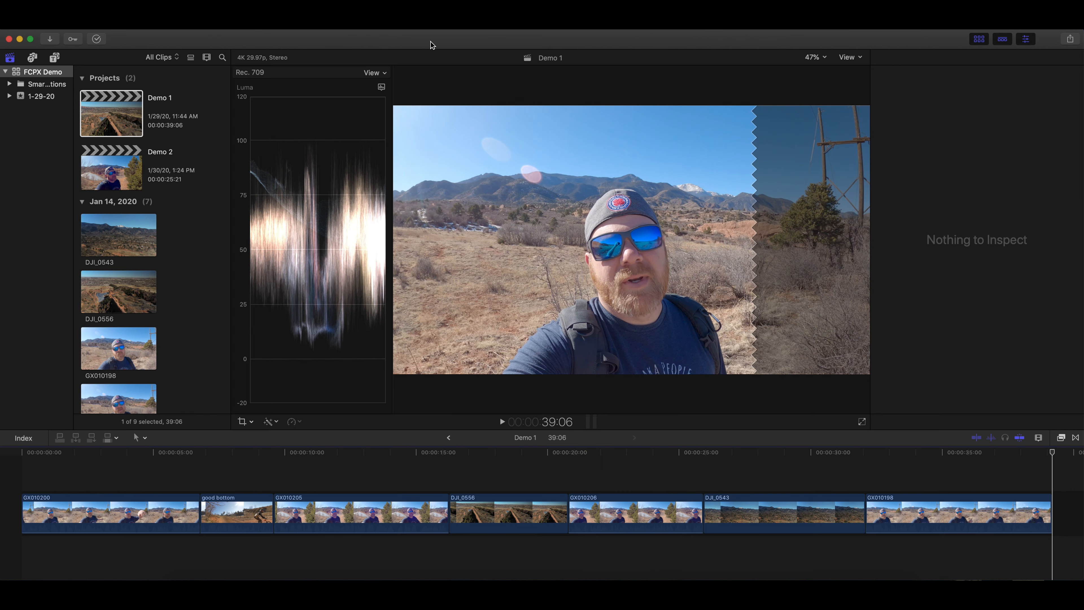
left_click(56, 56)
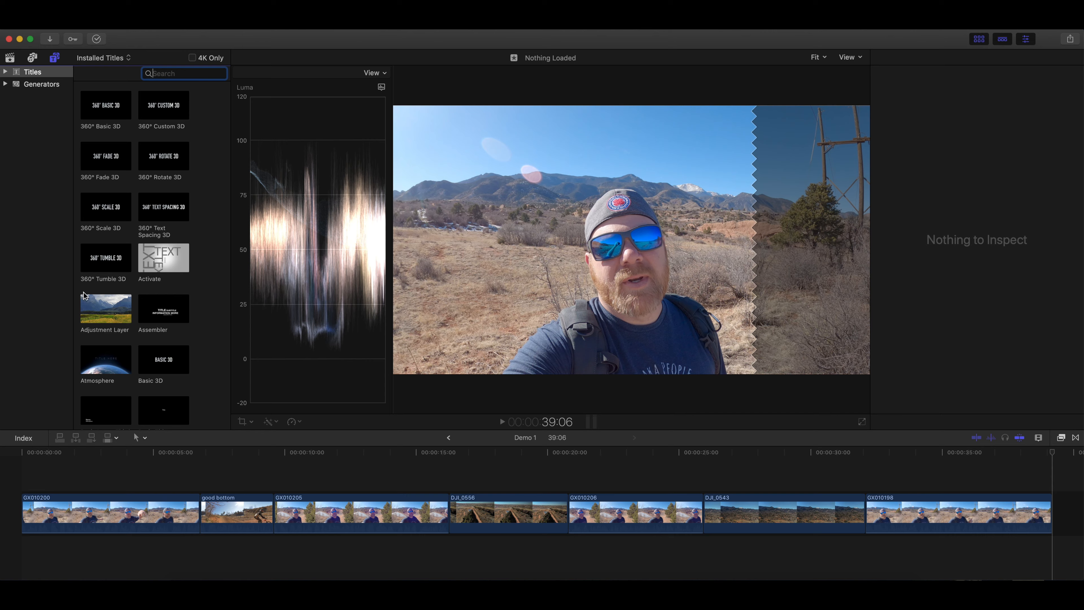
left_click_drag(91, 316, 32, 485)
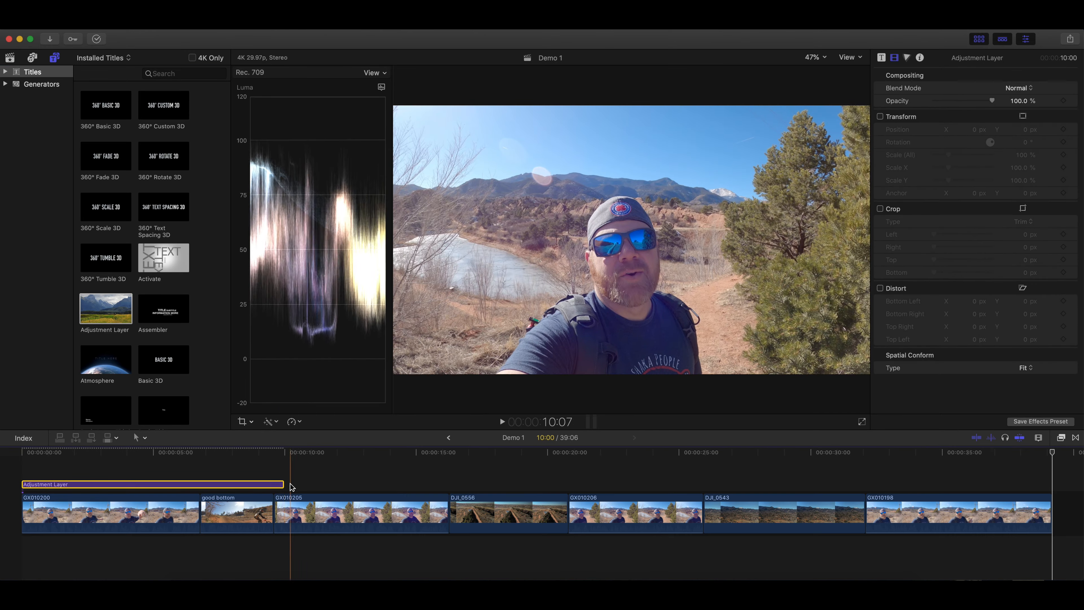
left_click_drag(284, 484, 1050, 478)
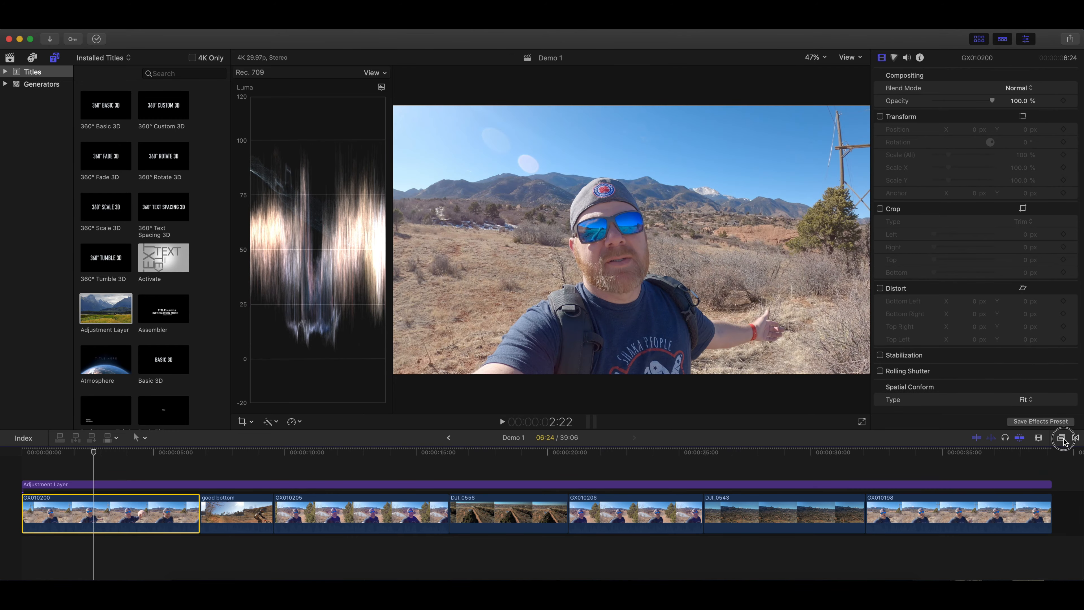
Apply the Start here effects preset to the adjustment layer and select the good bottom clip
left_click(1060, 438)
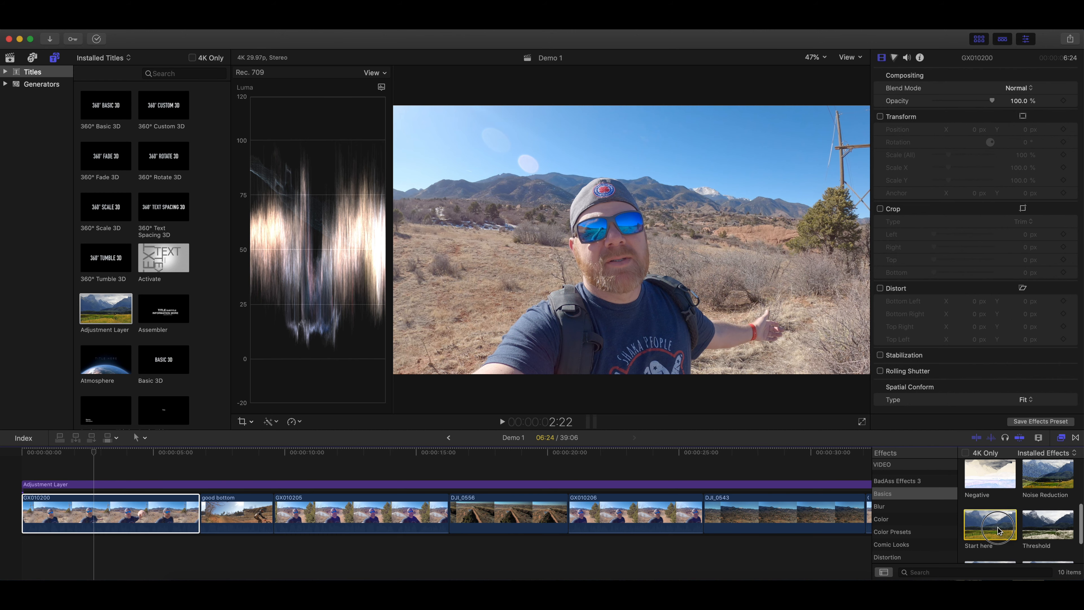
left_click_drag(992, 520, 204, 485)
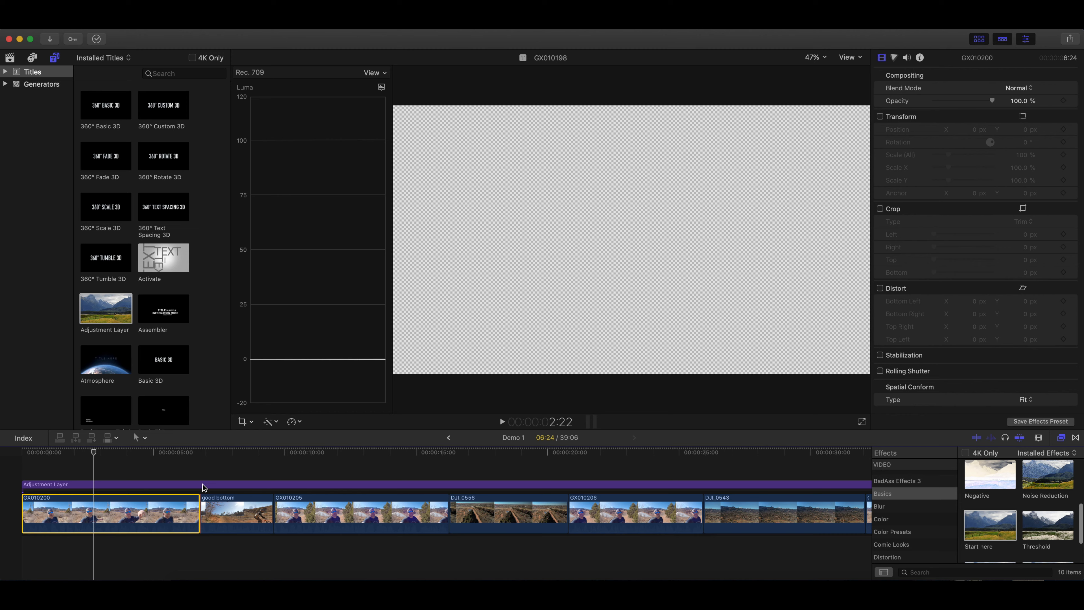
left_click(240, 507)
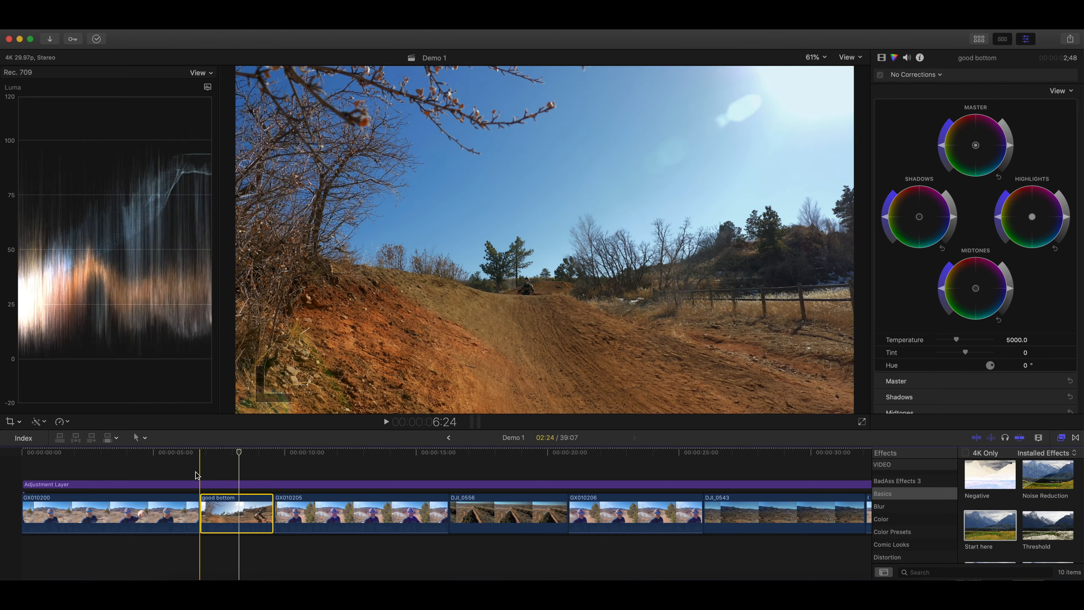
Split the adjustment layer at the start and end of the good bottom clip and select the segment above that clip
left_click(200, 480)
left_click(199, 483)
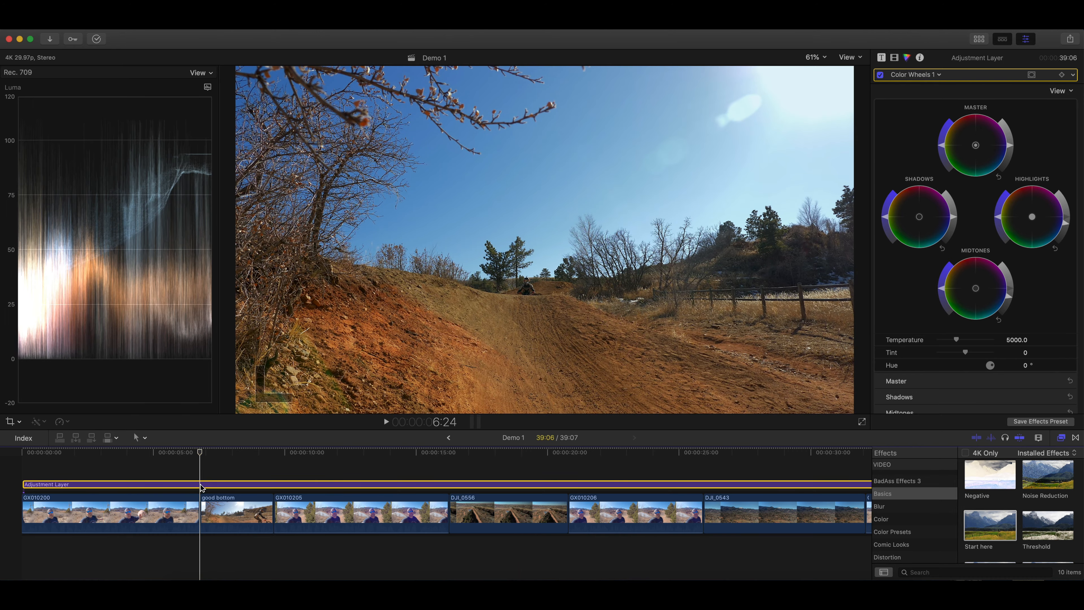
key("super+b")
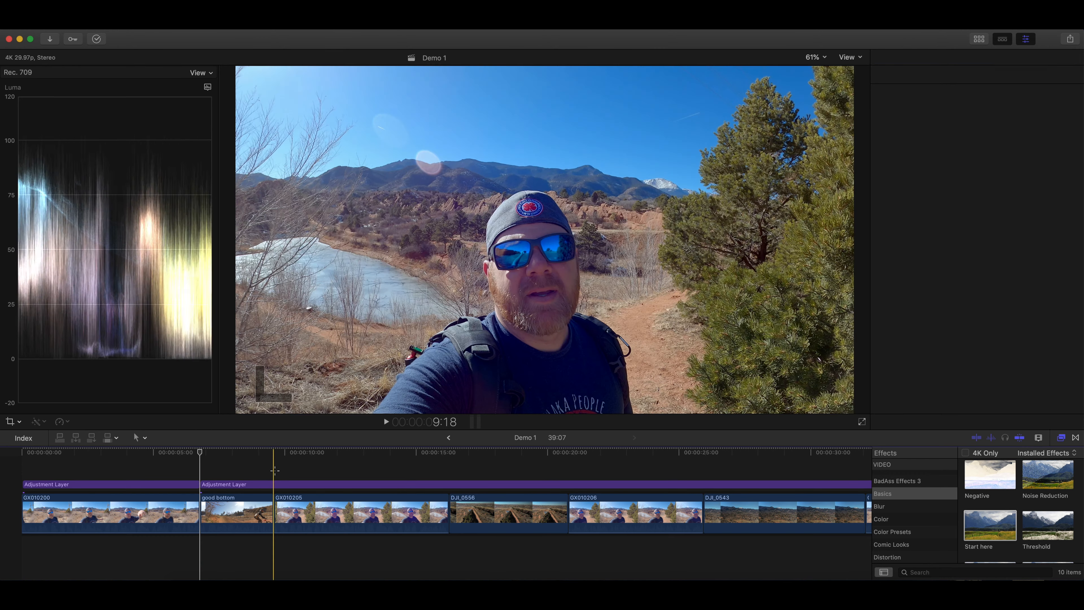
left_click(275, 470)
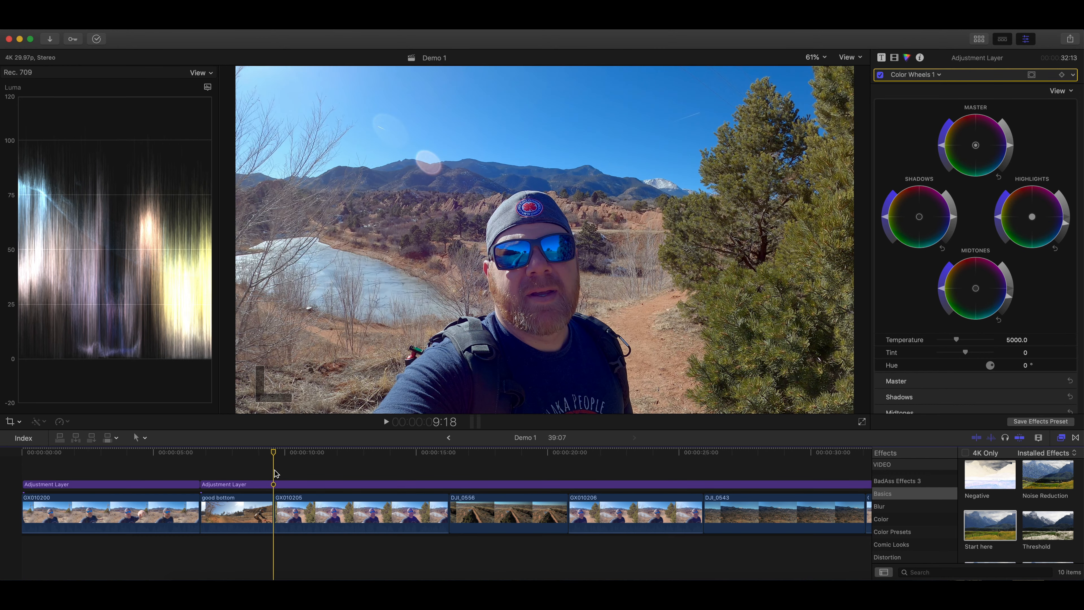
key("super+b")
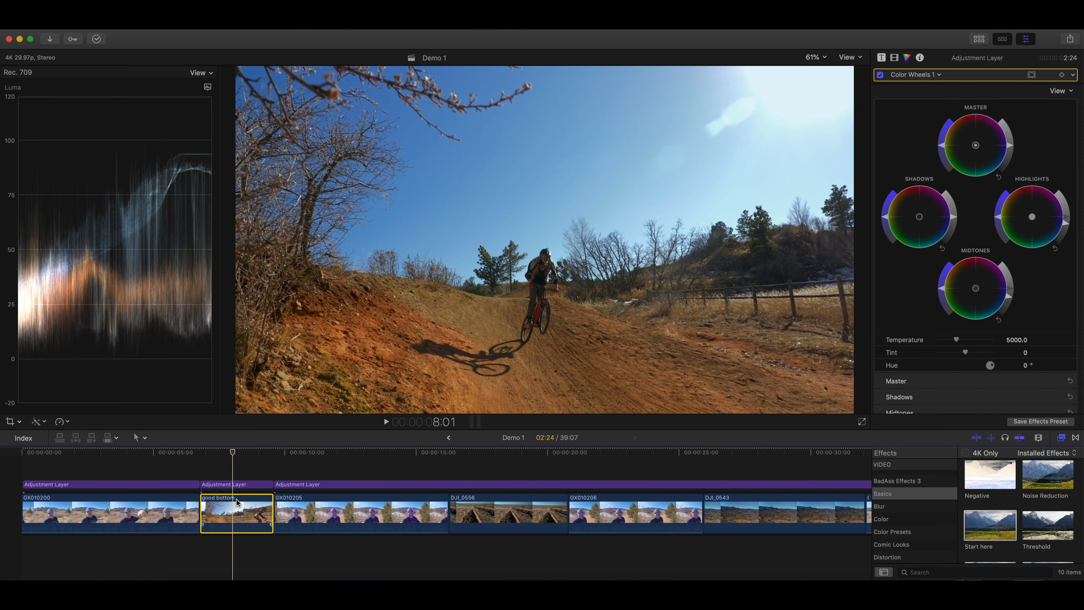
left_click(237, 489)
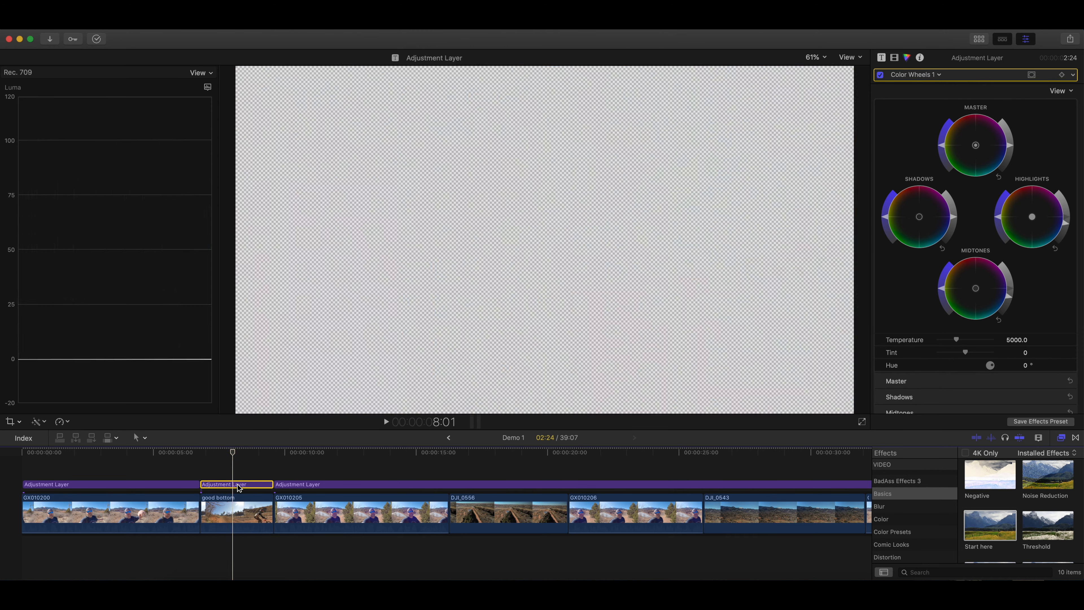
Split the adjustment layer at the start and end of the DJI_0556 clip and place the playhead over that segment
left_click(352, 469)
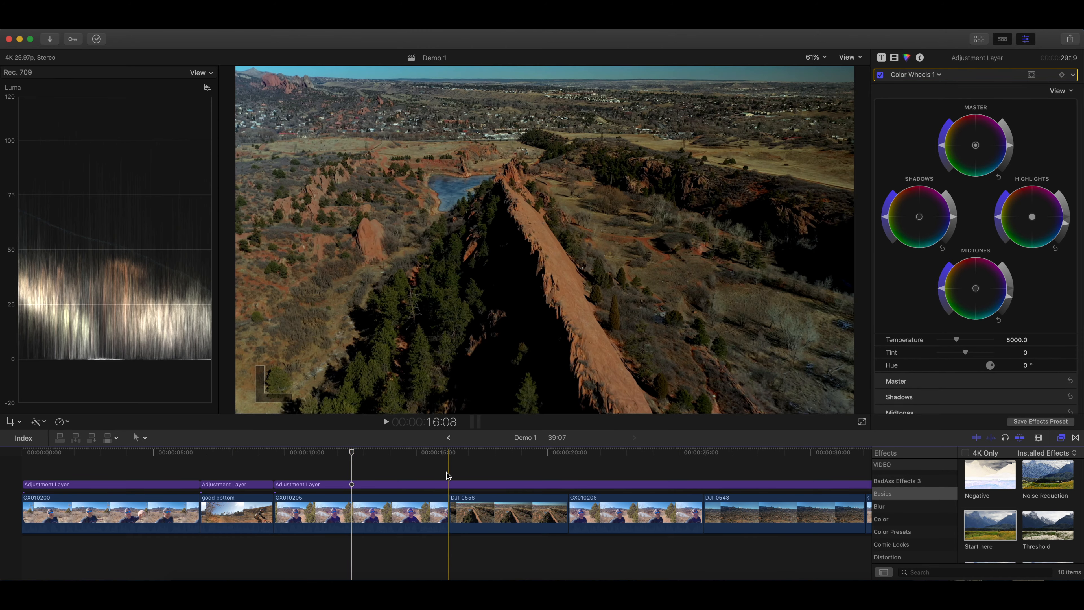
left_click(447, 474)
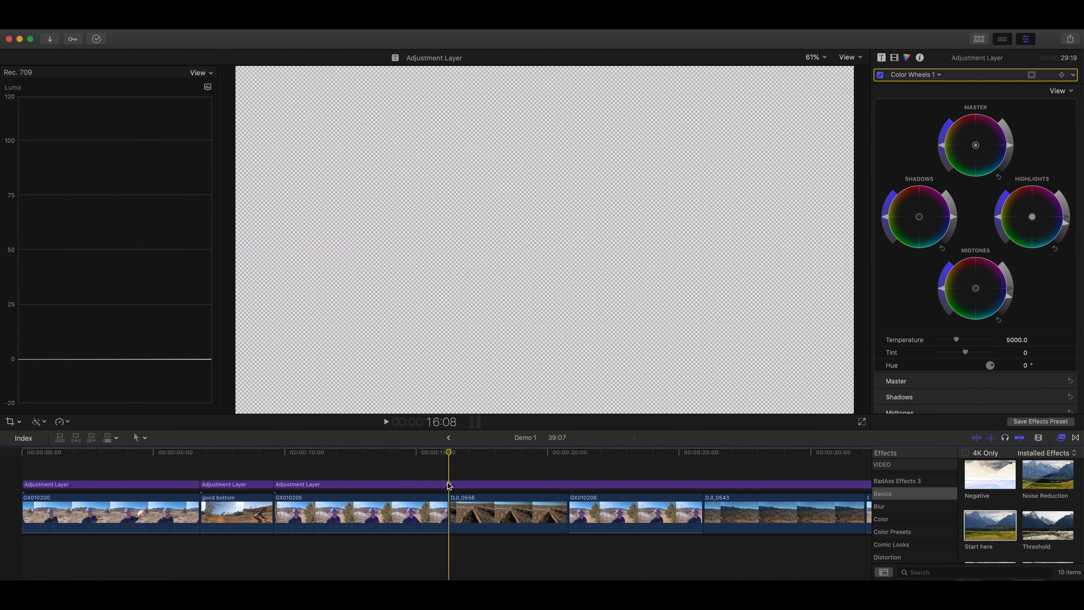
left_click(448, 484)
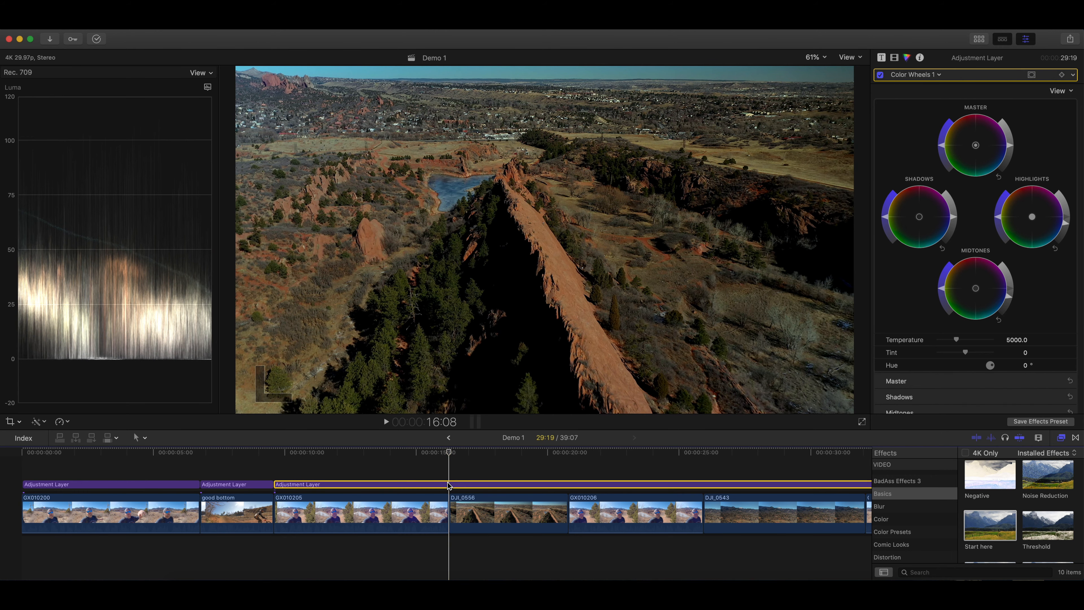
key("super+v")
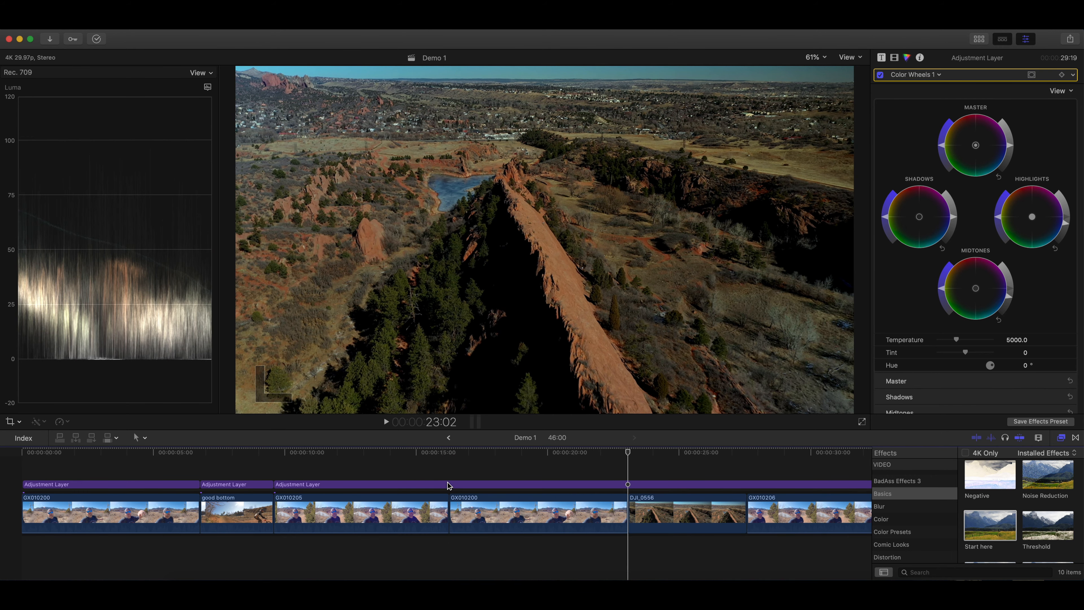
key("super+z")
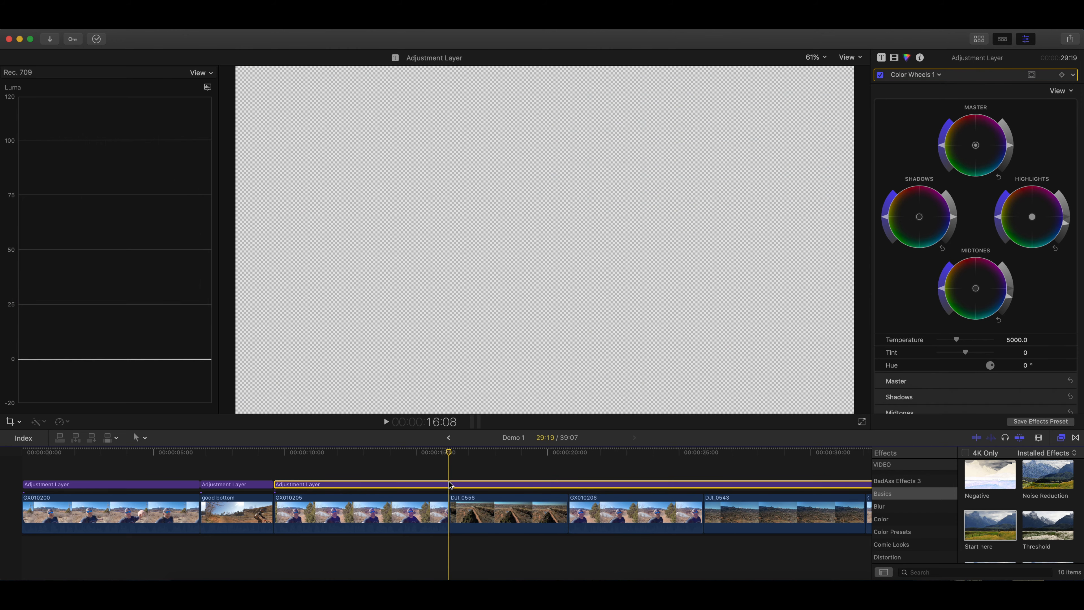
left_click(449, 482)
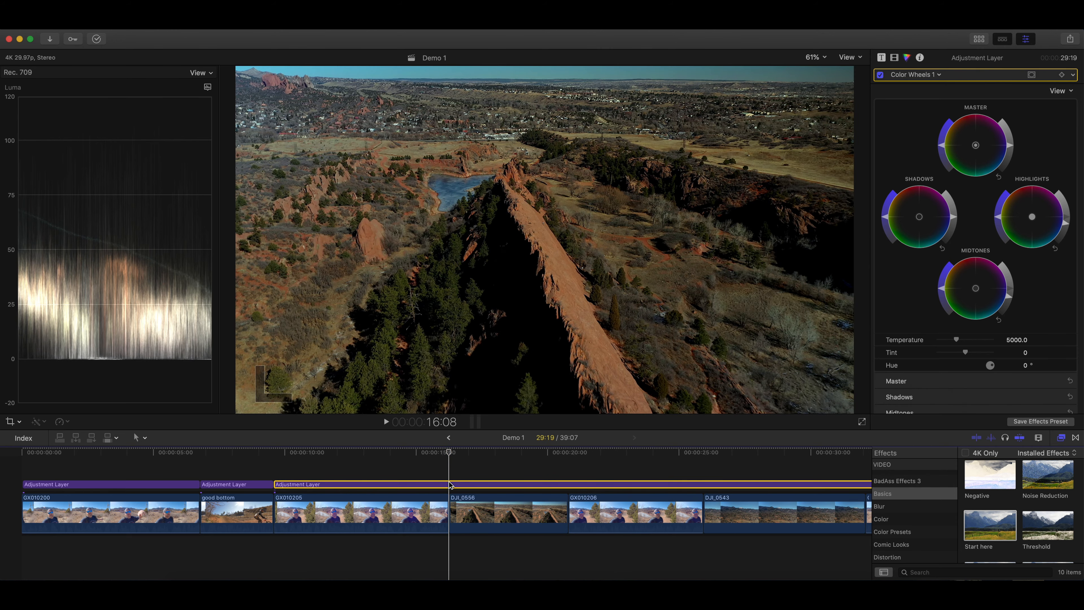
key("super+b")
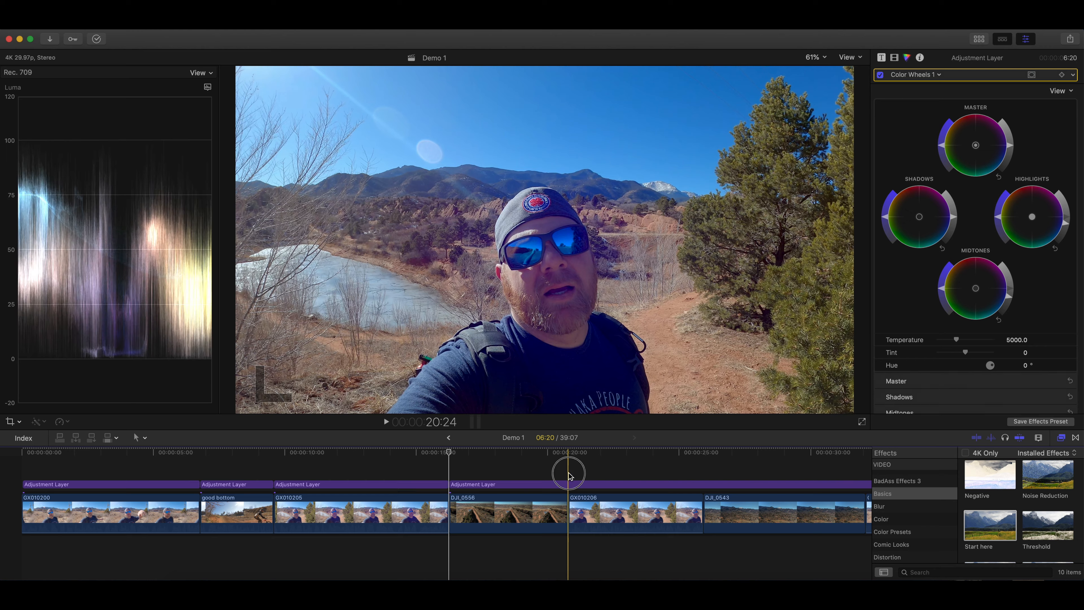
left_click(568, 485)
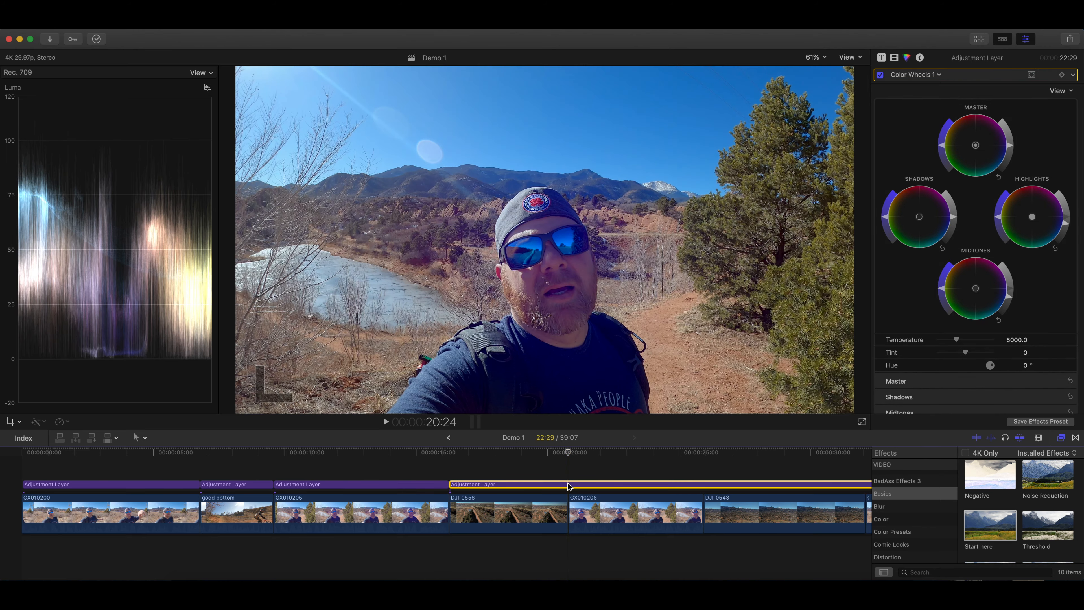
key("super+b")
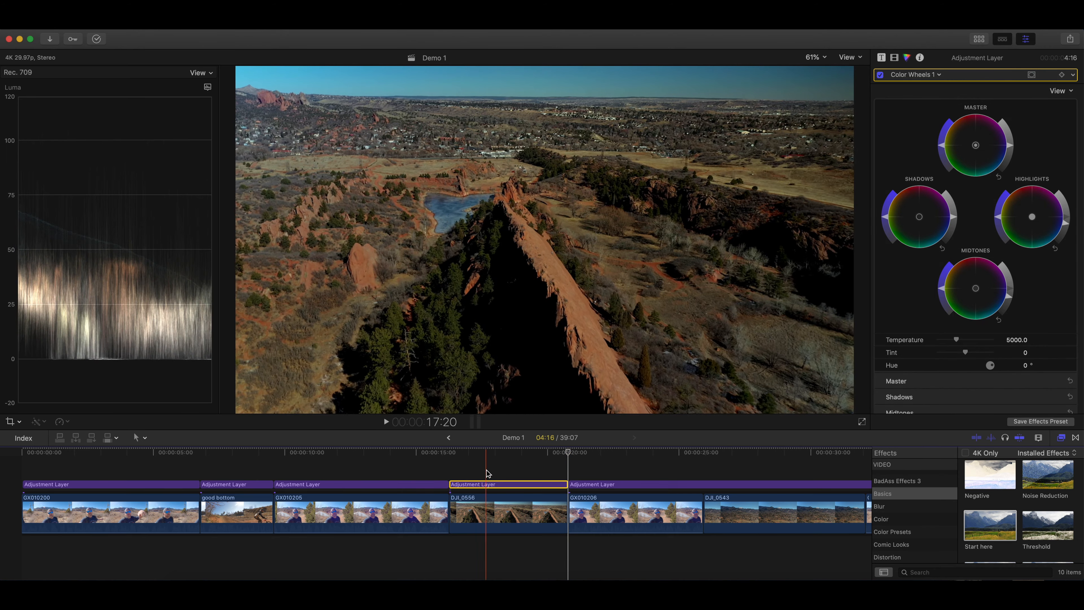
left_click(487, 483)
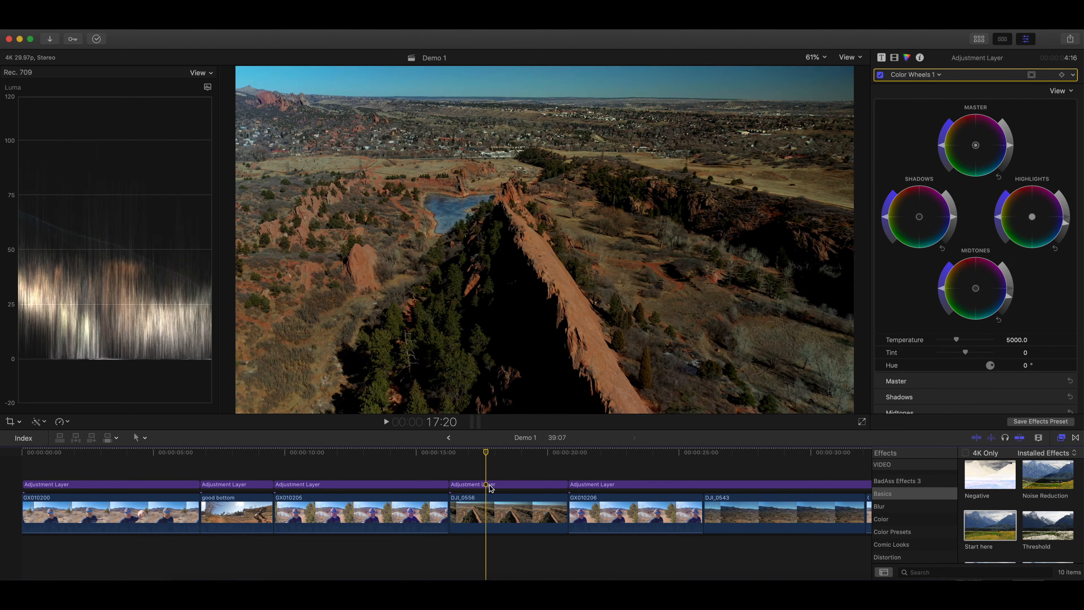